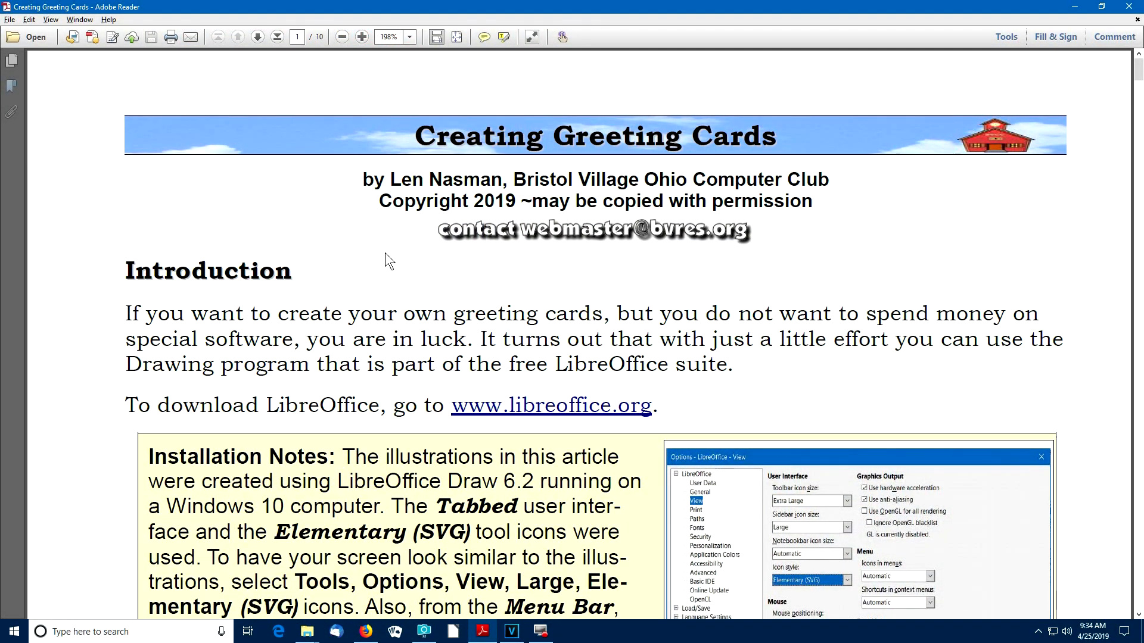
Switch to Firefox and open the Computer Club's Schoolhouse page on bvres.org to look at its tutorials.
{"action": "left_click", "coordinate": [456, 37]}
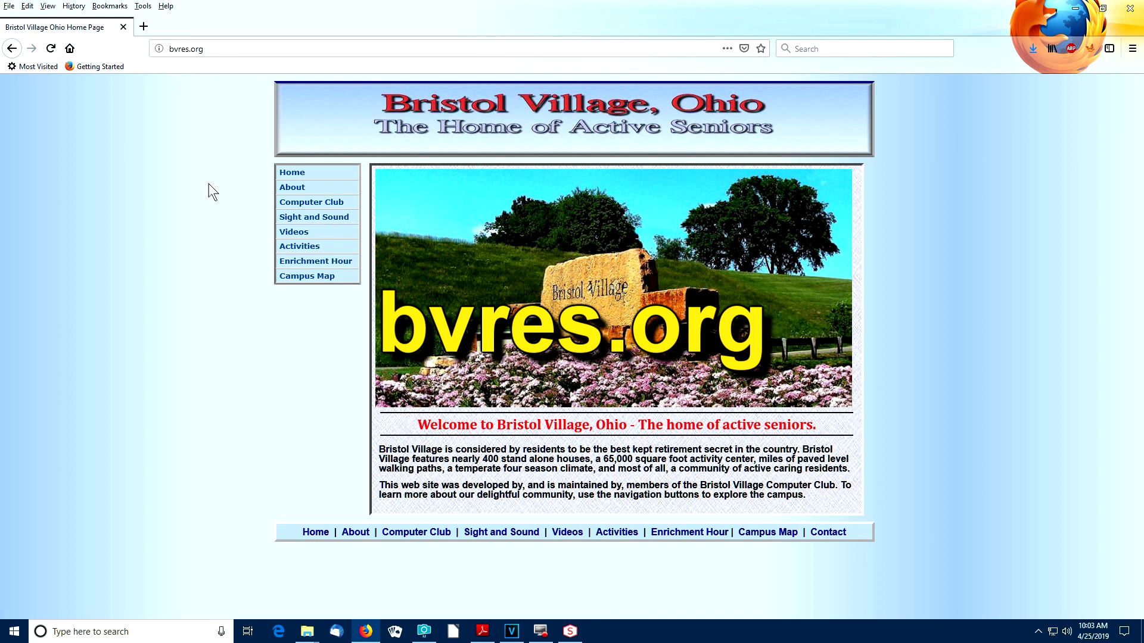
{"action": "left_click", "coordinate": [303, 205]}
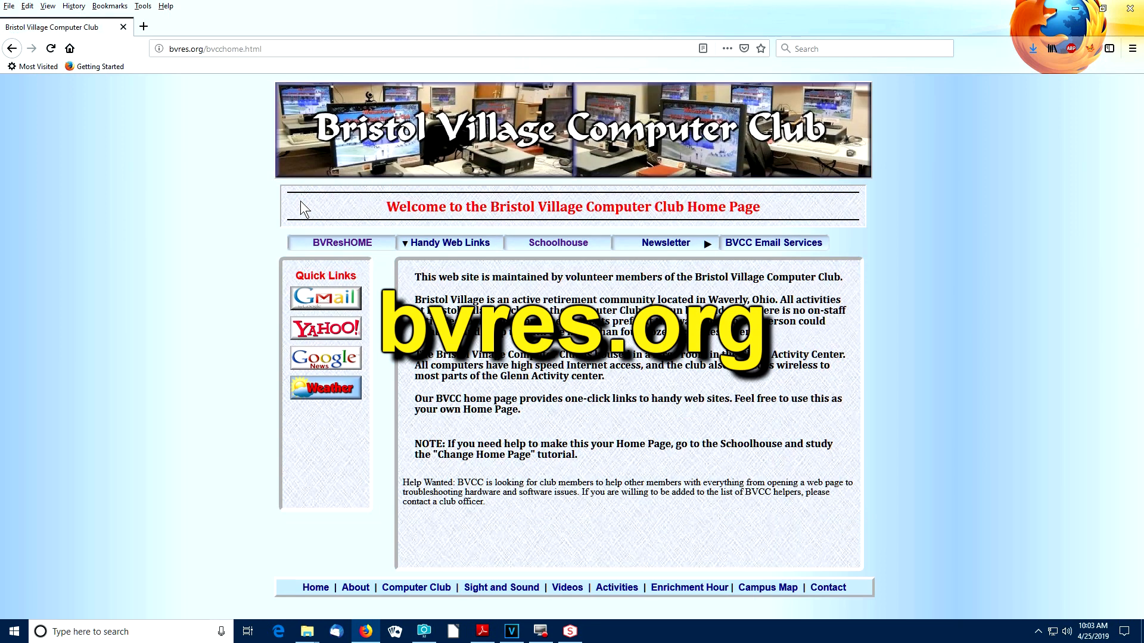
{"action": "left_click", "coordinate": [555, 243]}
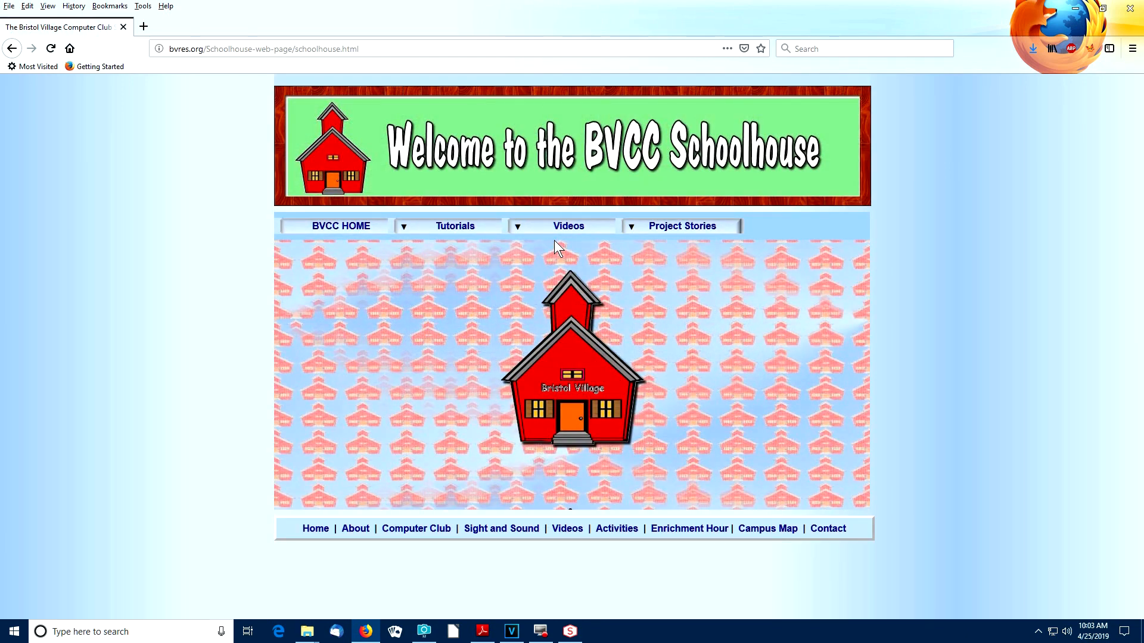
{"action": "mouse_move", "coordinate": [450, 233]}
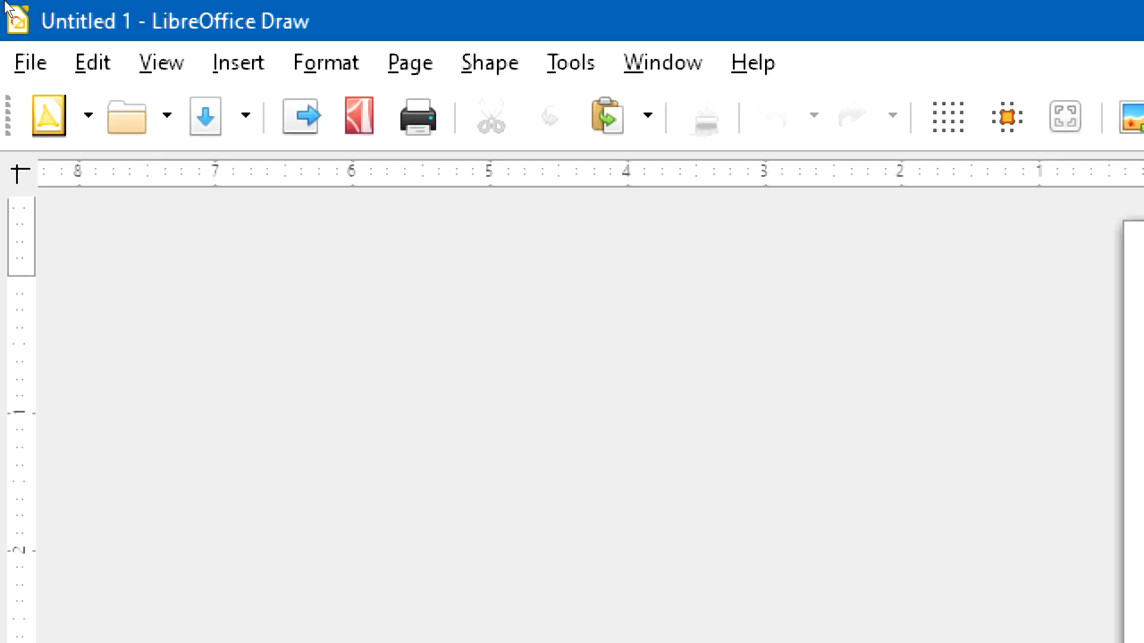
Switch the LibreOffice Draw user interface to Tabbed and toggle the menu bar off and back on.
{"action": "left_click", "coordinate": [161, 63]}
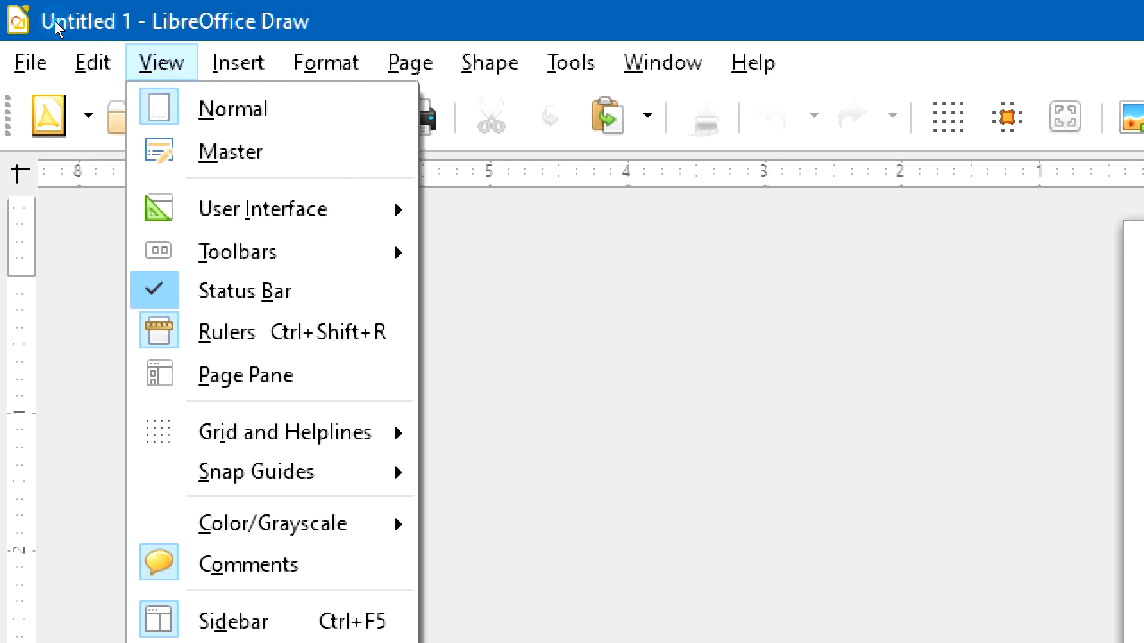
{"action": "mouse_move", "coordinate": [286, 209]}
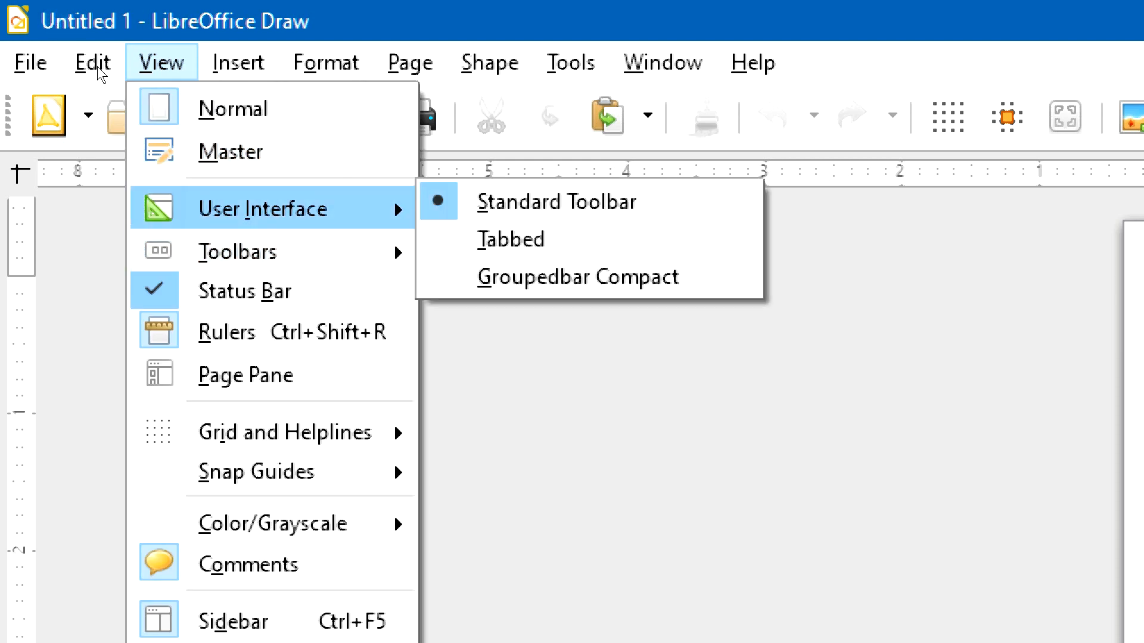
{"action": "left_click", "coordinate": [520, 240]}
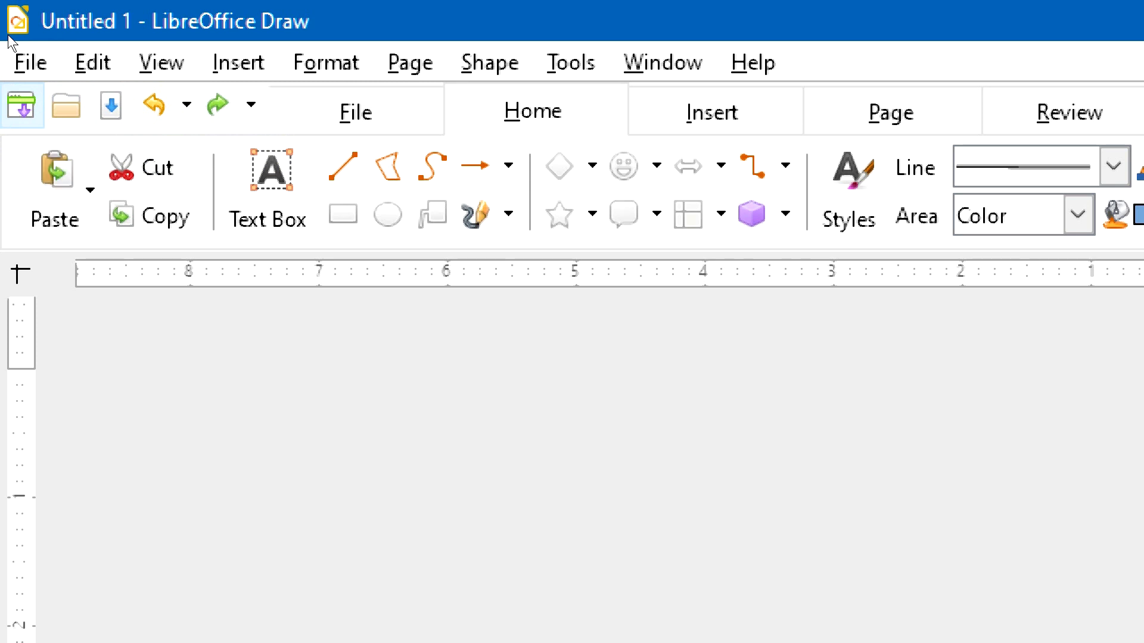
{"action": "left_click", "coordinate": [21, 105]}
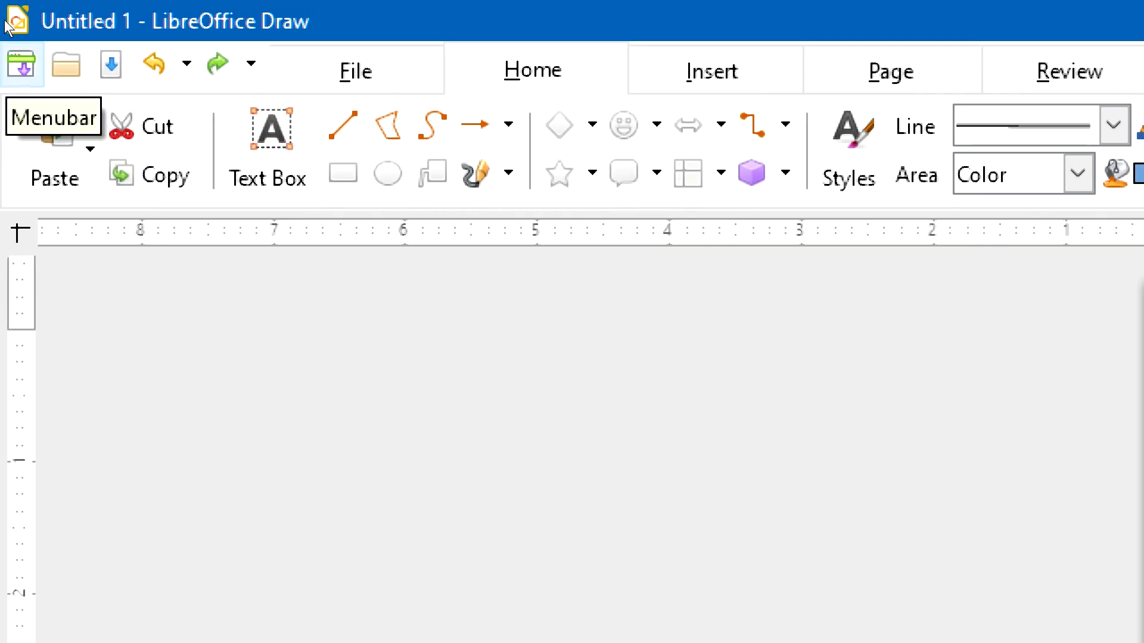
{"action": "left_click", "coordinate": [21, 63]}
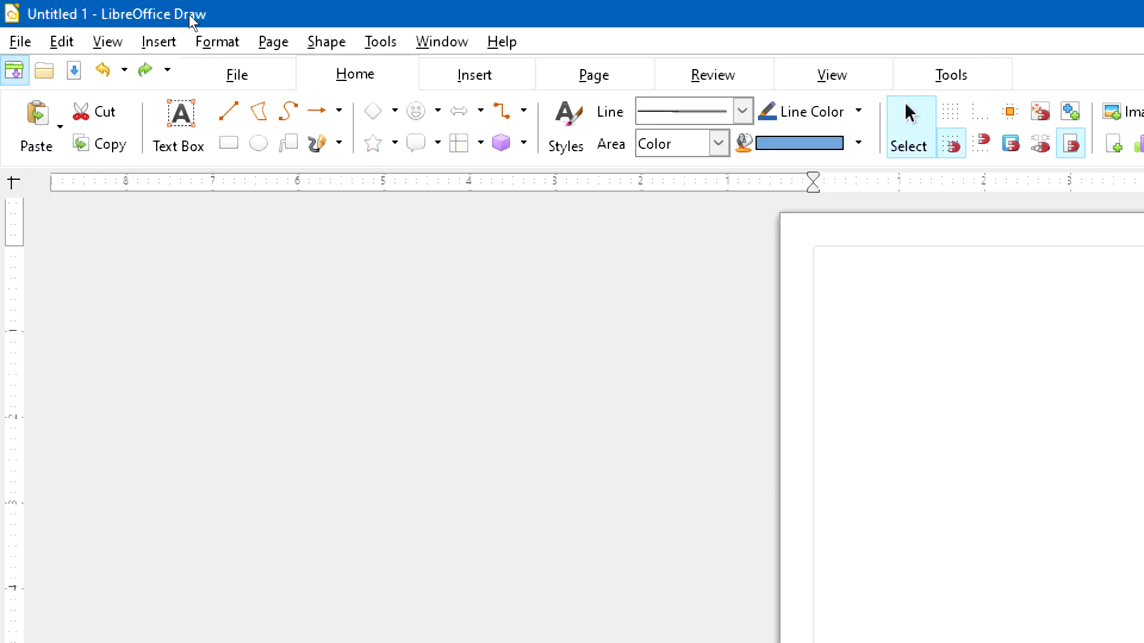
Set the icon style to Elementary (SVG) in the LibreOffice View options.
{"action": "left_click", "coordinate": [380, 43]}
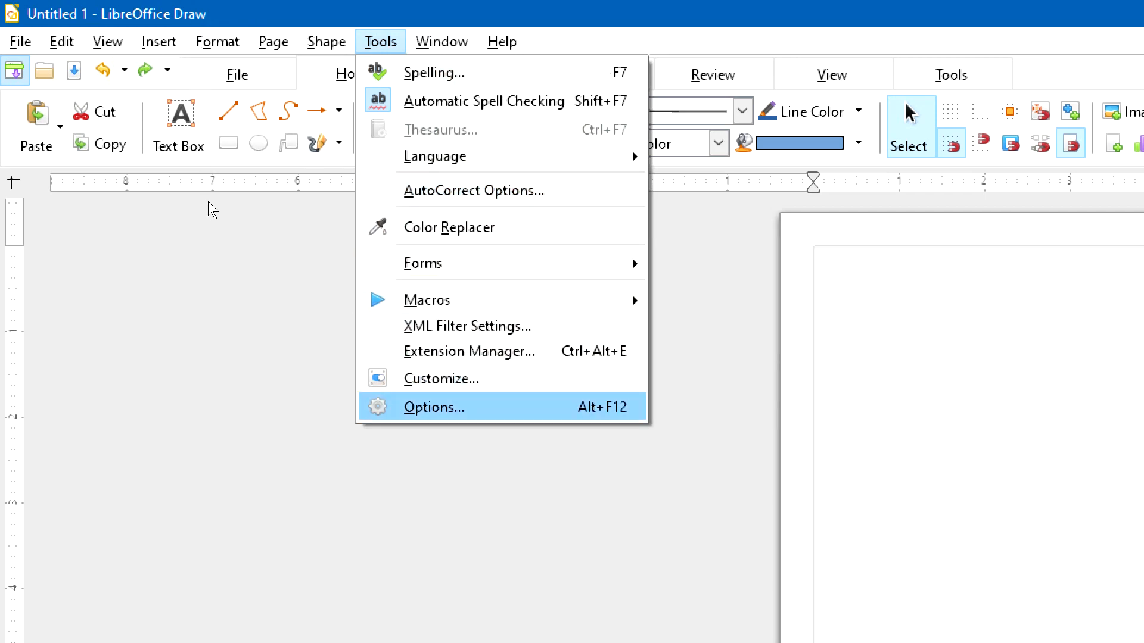
{"action": "left_click", "coordinate": [429, 407]}
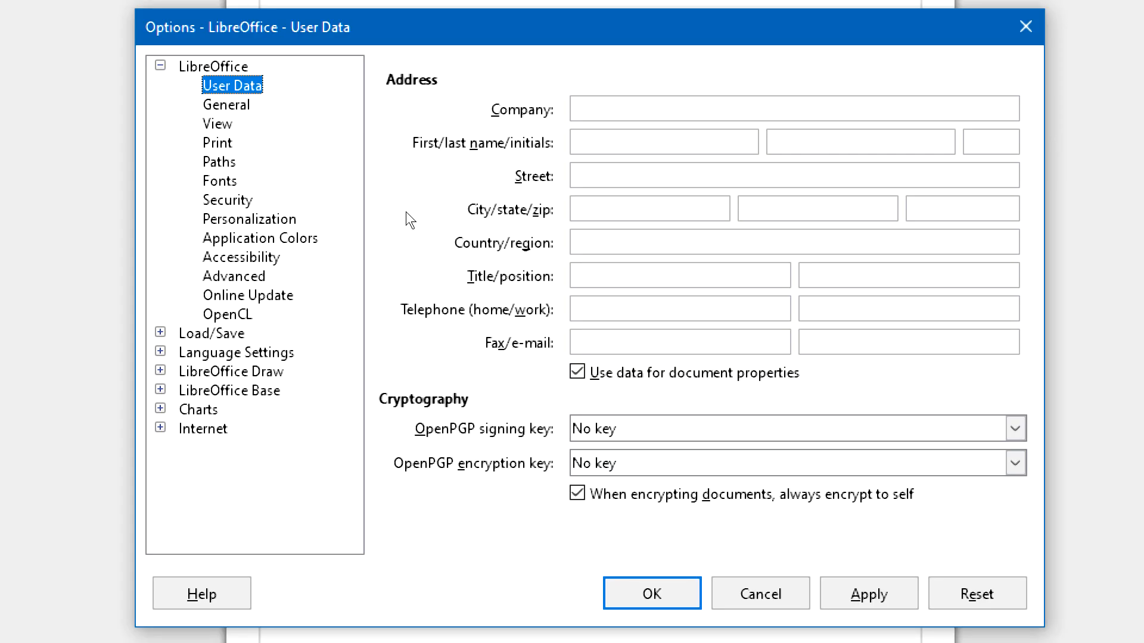
{"action": "key", "text": "Down"}
{"action": "key", "text": "Down"}
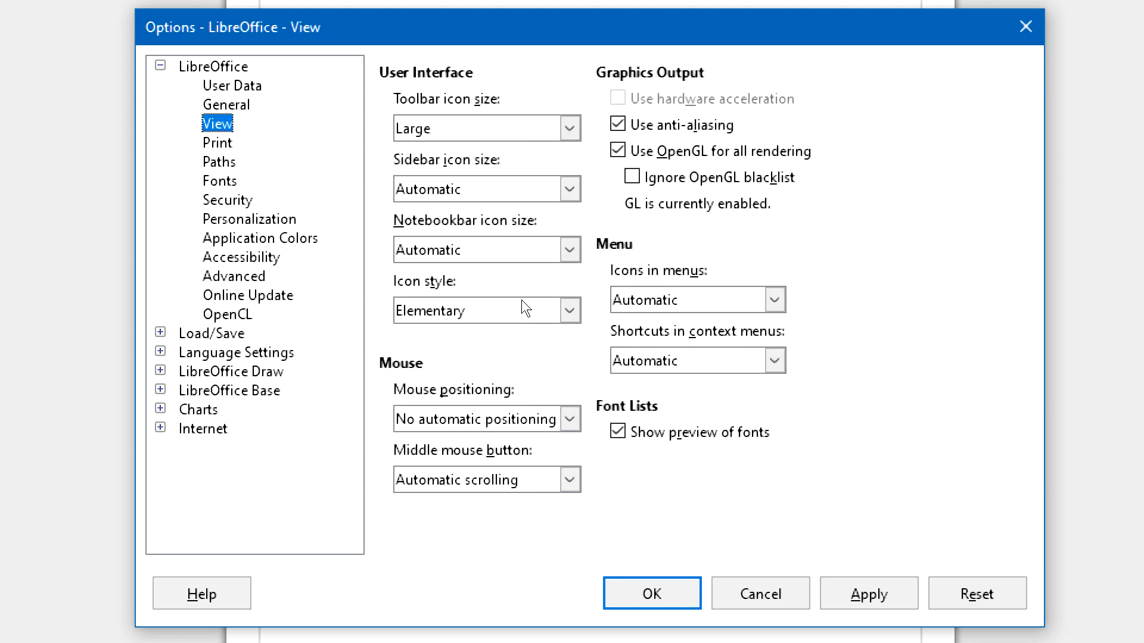
{"action": "left_click", "coordinate": [561, 302]}
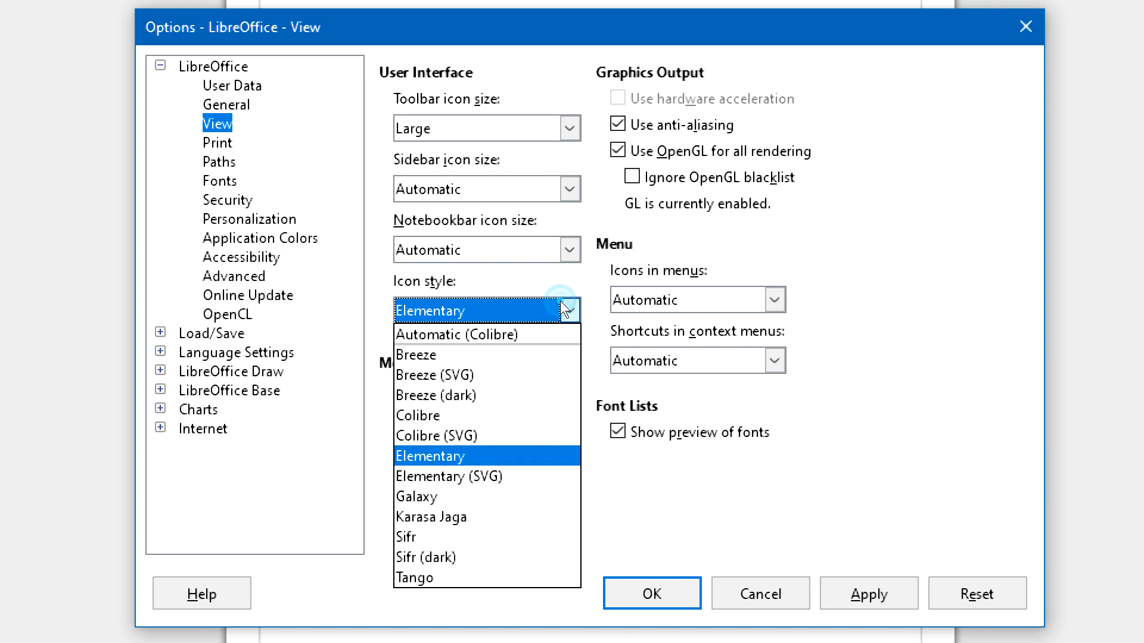
{"action": "key", "text": "Down"}
{"action": "key", "text": "Down"}
{"action": "key", "text": "Down"}
{"action": "key", "text": "Down"}
{"action": "key", "text": "Down"}
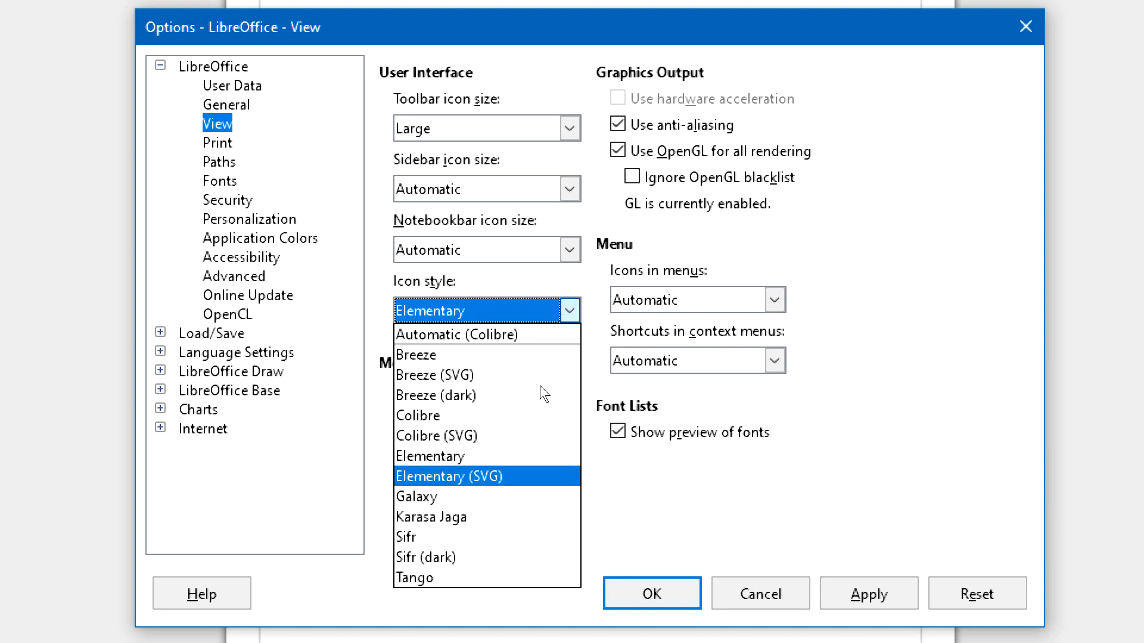
{"action": "key", "text": "Return"}
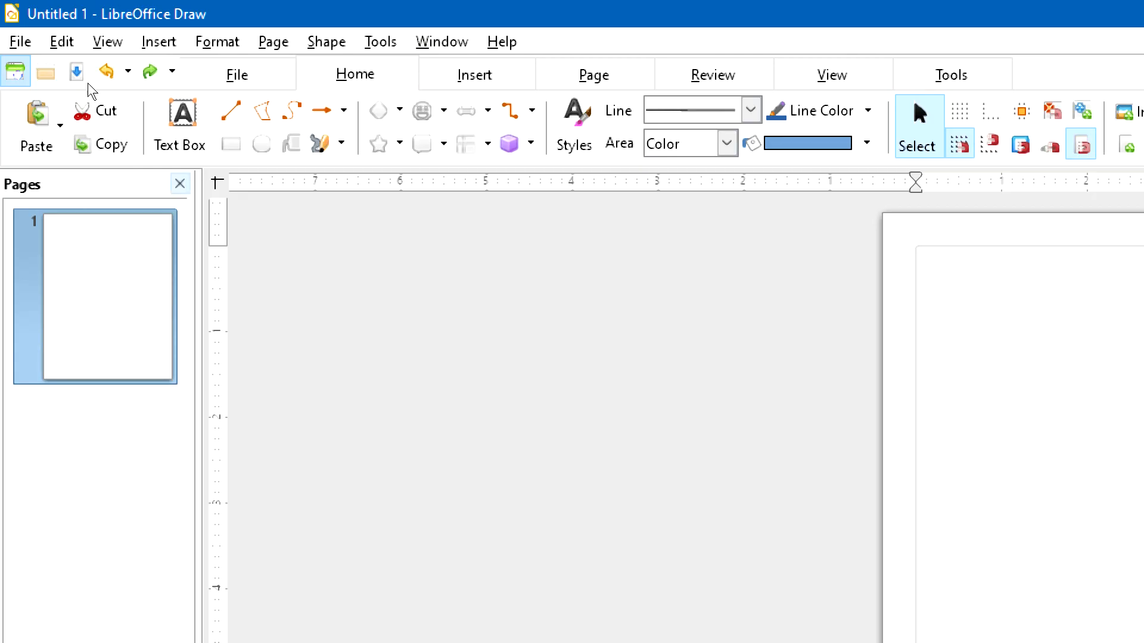
Hide the Page Pane and show the Sidebar.
{"action": "key", "text": "alt+v"}
{"action": "key", "text": "Down"}
{"action": "key", "text": "Down"}
{"action": "key", "text": "Down"}
{"action": "key", "text": "Down"}
{"action": "key", "text": "Down"}
{"action": "key", "text": "Down"}
{"action": "key", "text": "Down"}
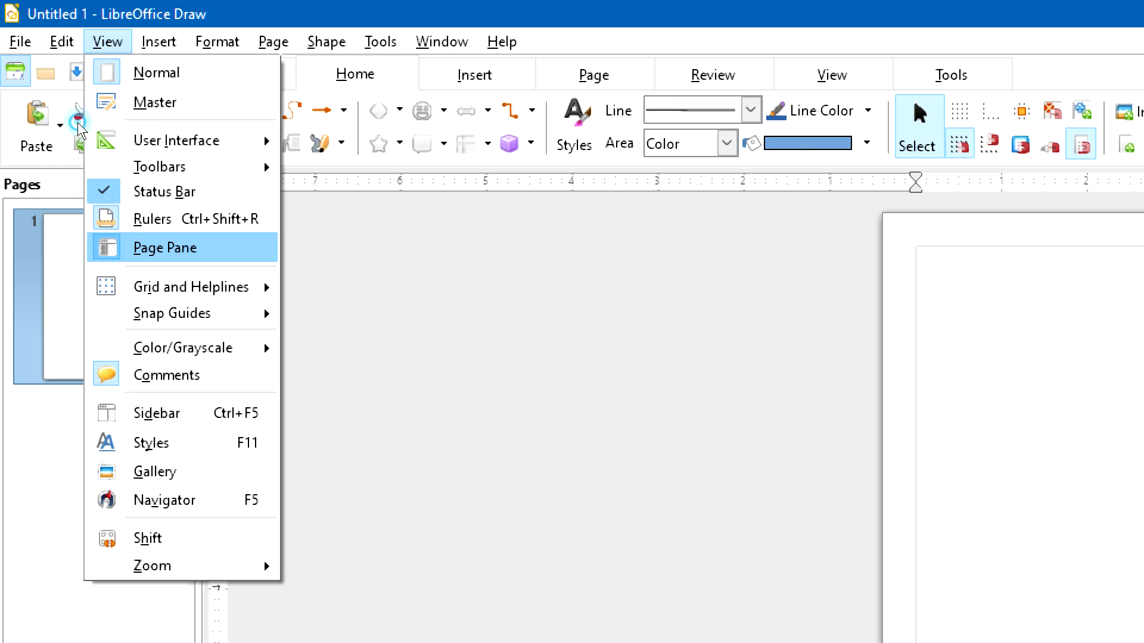
{"action": "key", "text": "Return"}
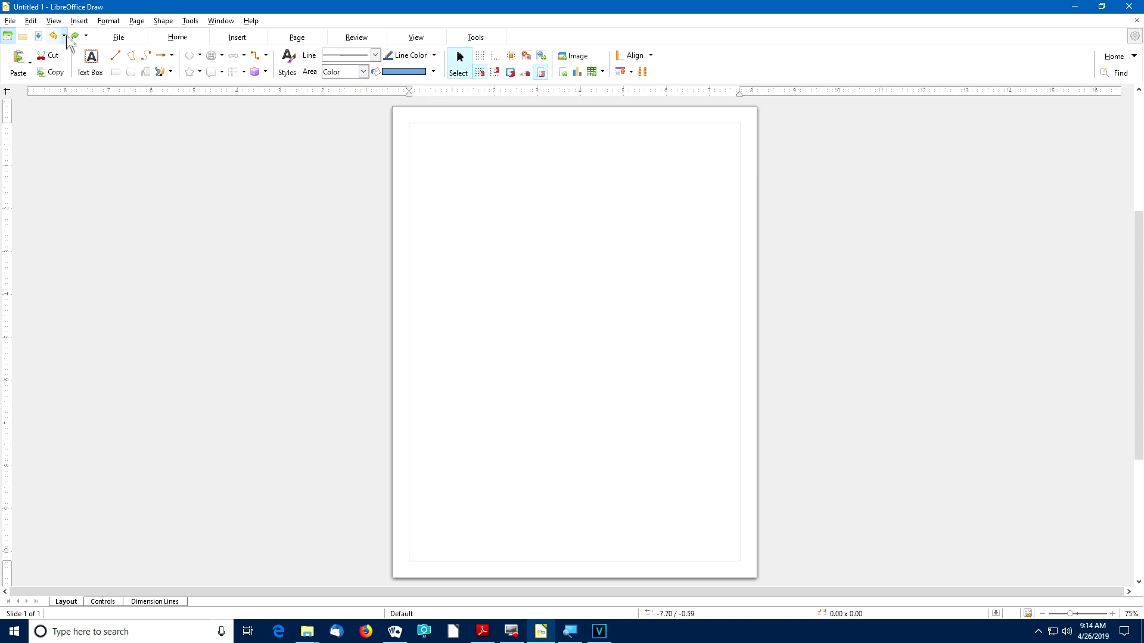
{"action": "left_click", "coordinate": [54, 21]}
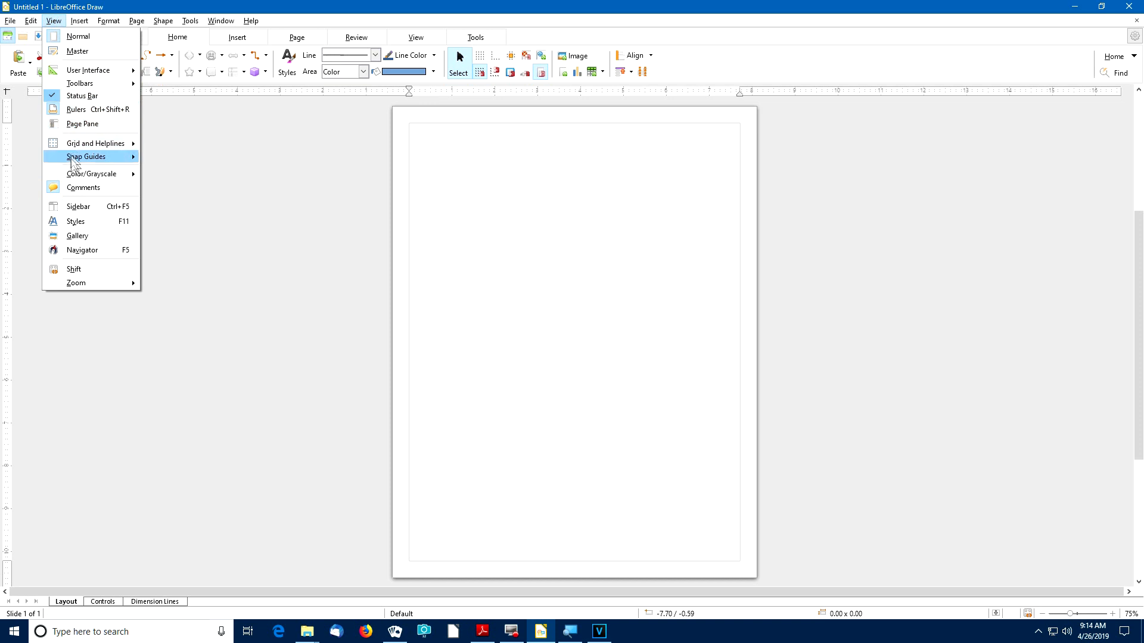
{"action": "left_click", "coordinate": [97, 208]}
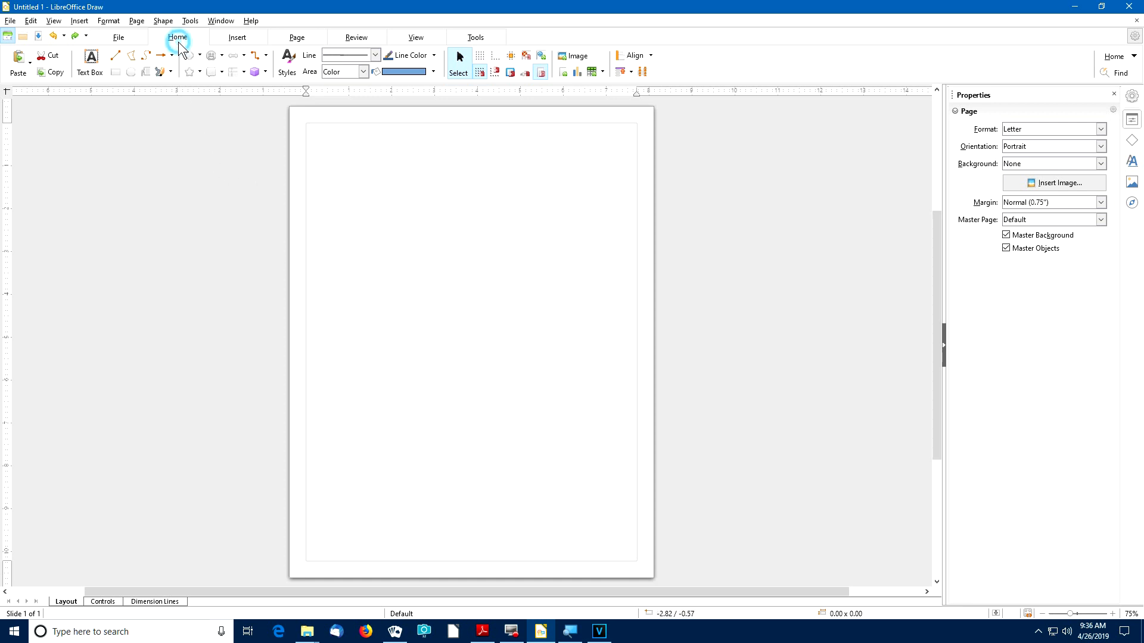
Add a text box reading "A card from me!" near the page's lower right corner, at about 5.25 / 9.20 inches.
{"action": "left_click", "coordinate": [88, 57]}
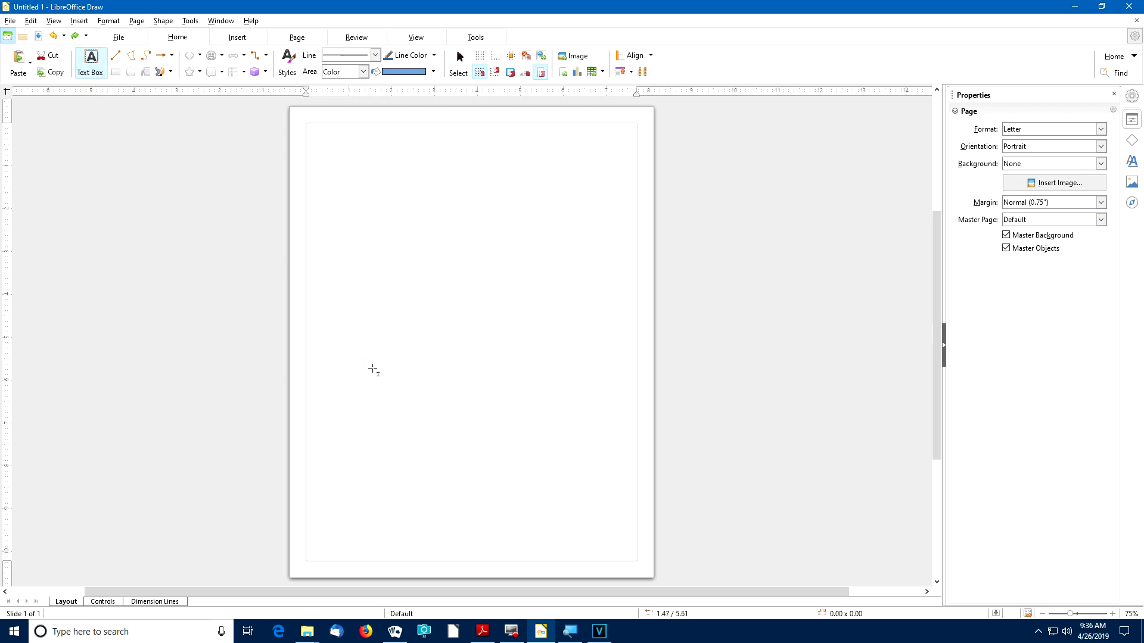
{"action": "left_click", "coordinate": [531, 518]}
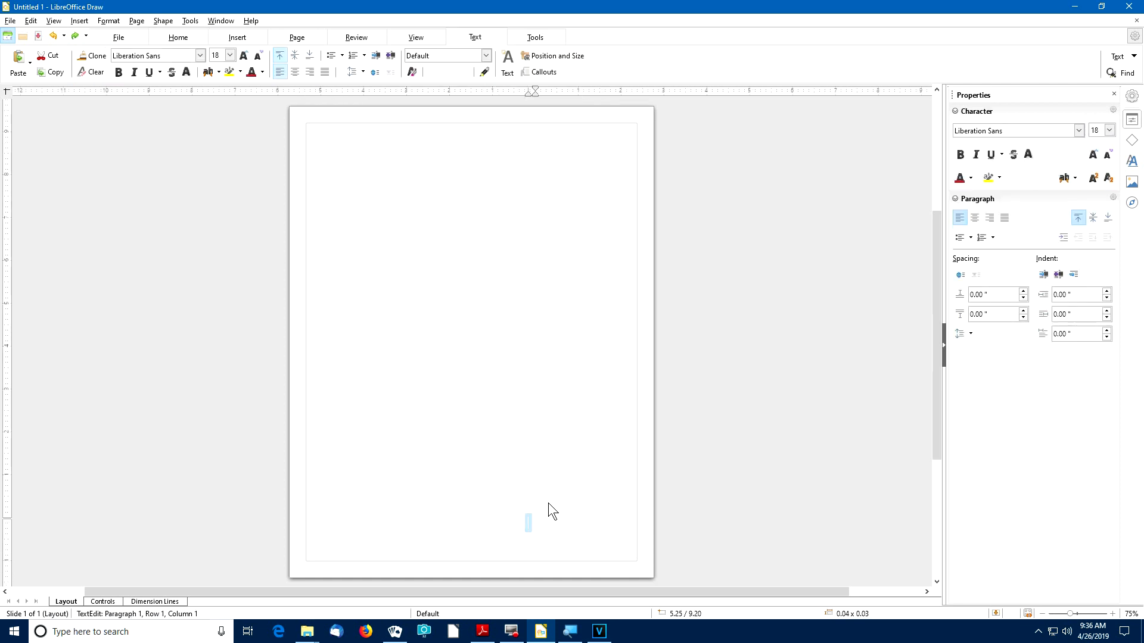
{"action": "type", "text": "A card from me!"}
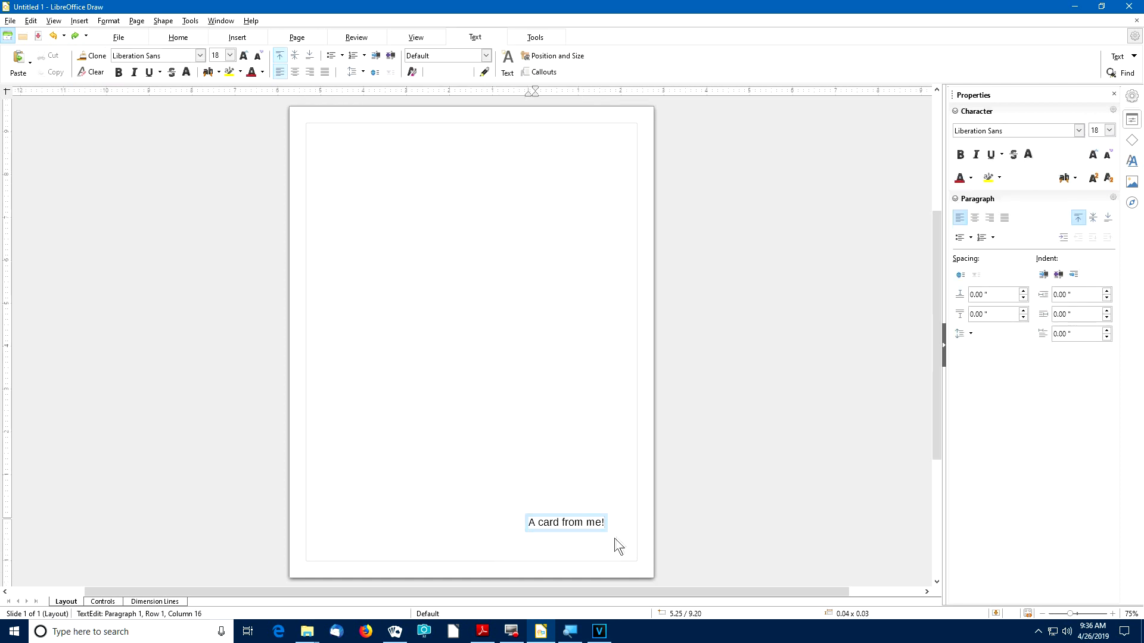
{"action": "left_click", "coordinate": [536, 424]}
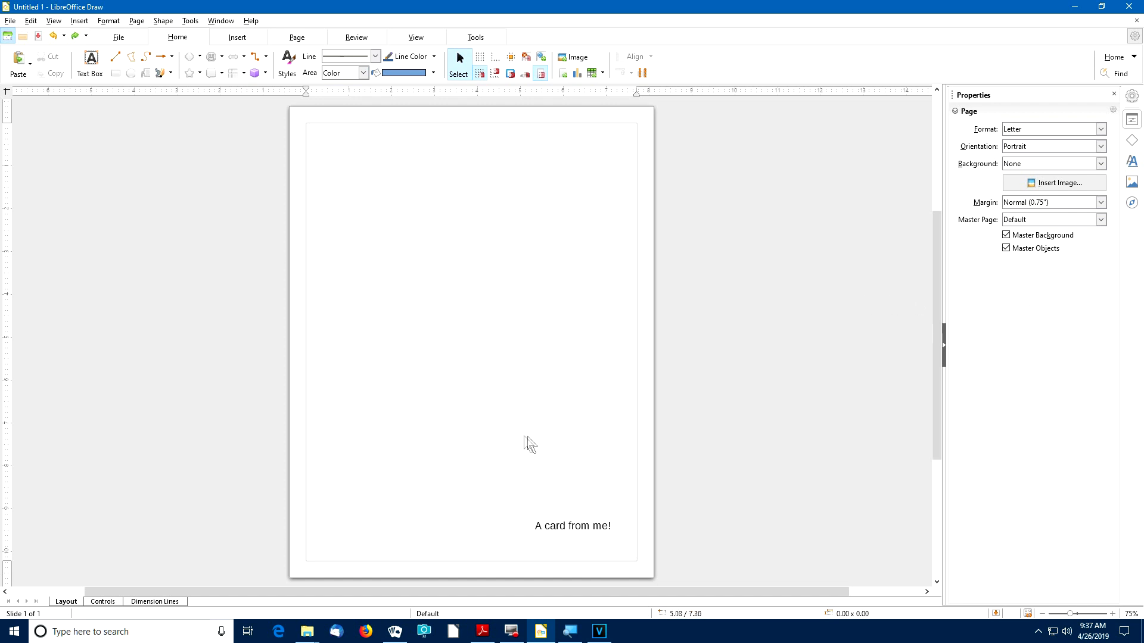
Try selecting single words and the whole line inside the "A card from me!" text box.
{"action": "left_click", "coordinate": [568, 528]}
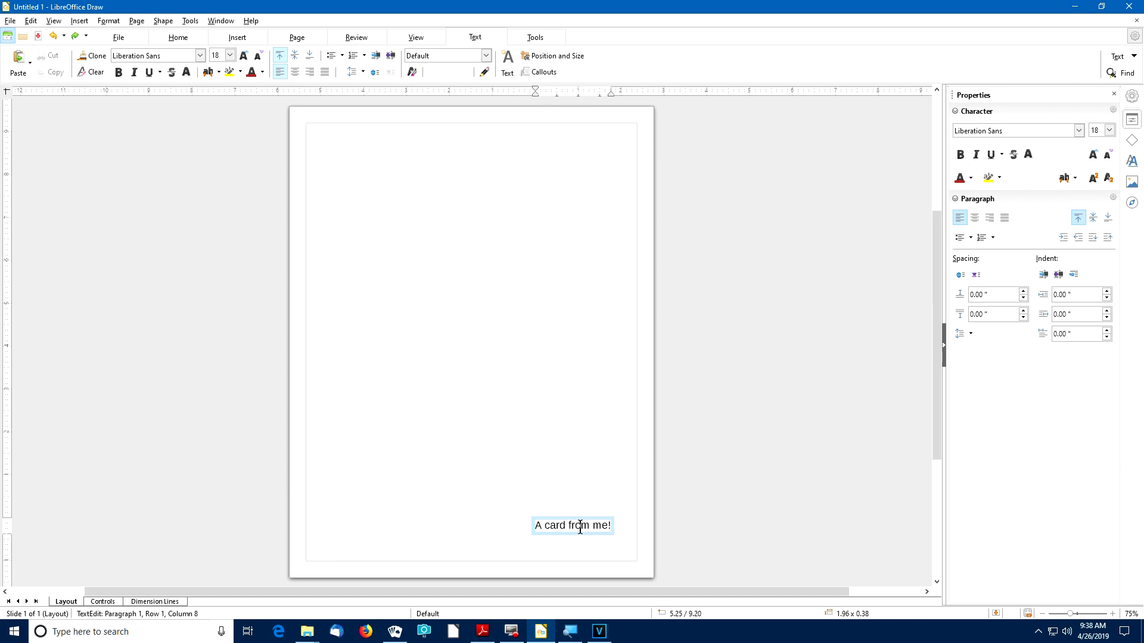
{"action": "double_click", "coordinate": [578, 527]}
{"action": "double_click", "coordinate": [553, 526]}
{"action": "triple_click", "coordinate": [555, 526]}
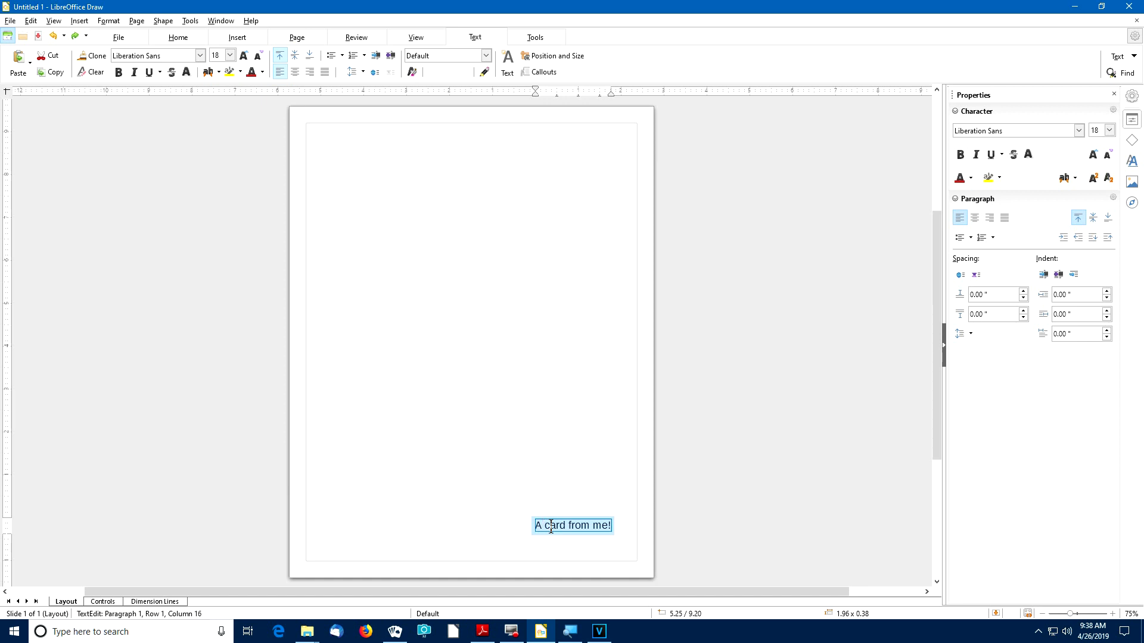
{"action": "left_click", "coordinate": [551, 527]}
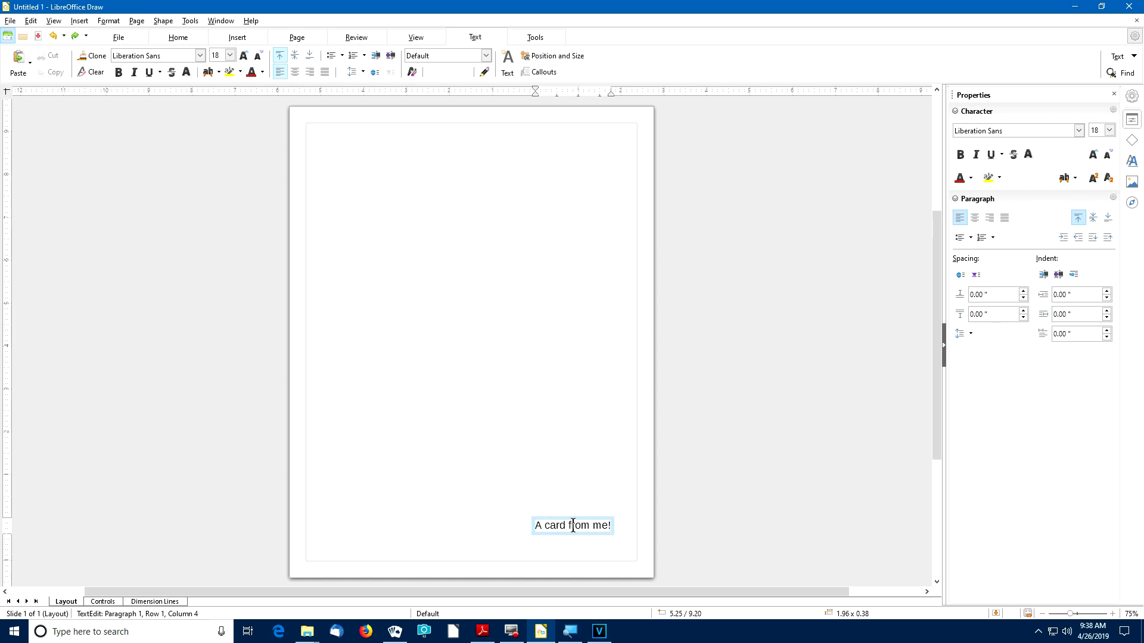
Make the whole "A card from me!" line bold and set its font size to 20.
{"action": "triple_click", "coordinate": [573, 527]}
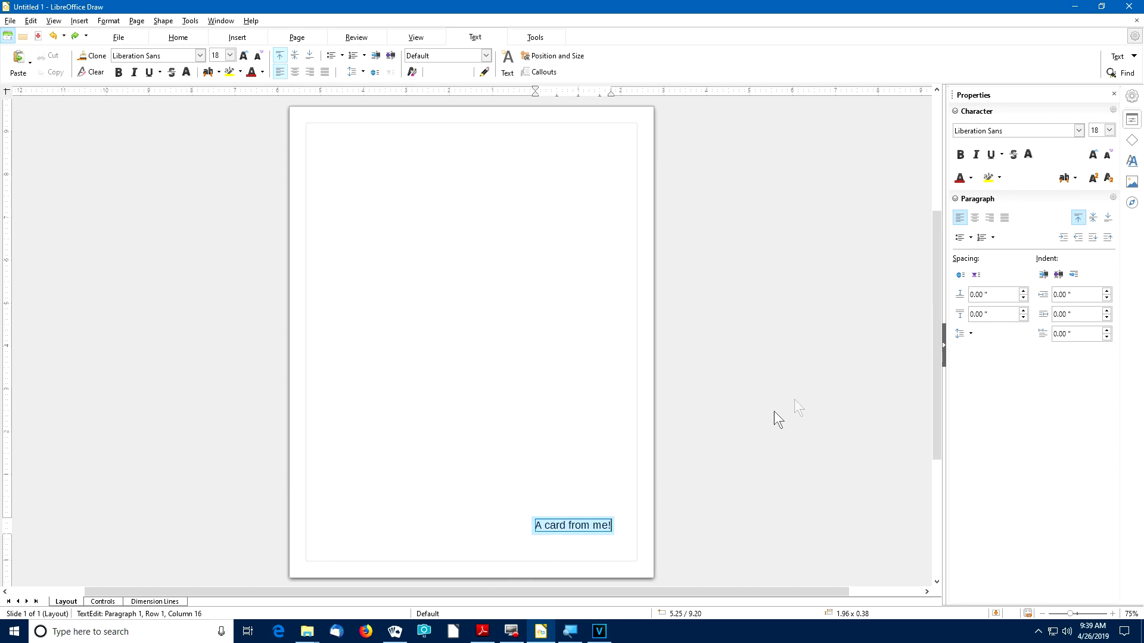
{"action": "left_click", "coordinate": [960, 155]}
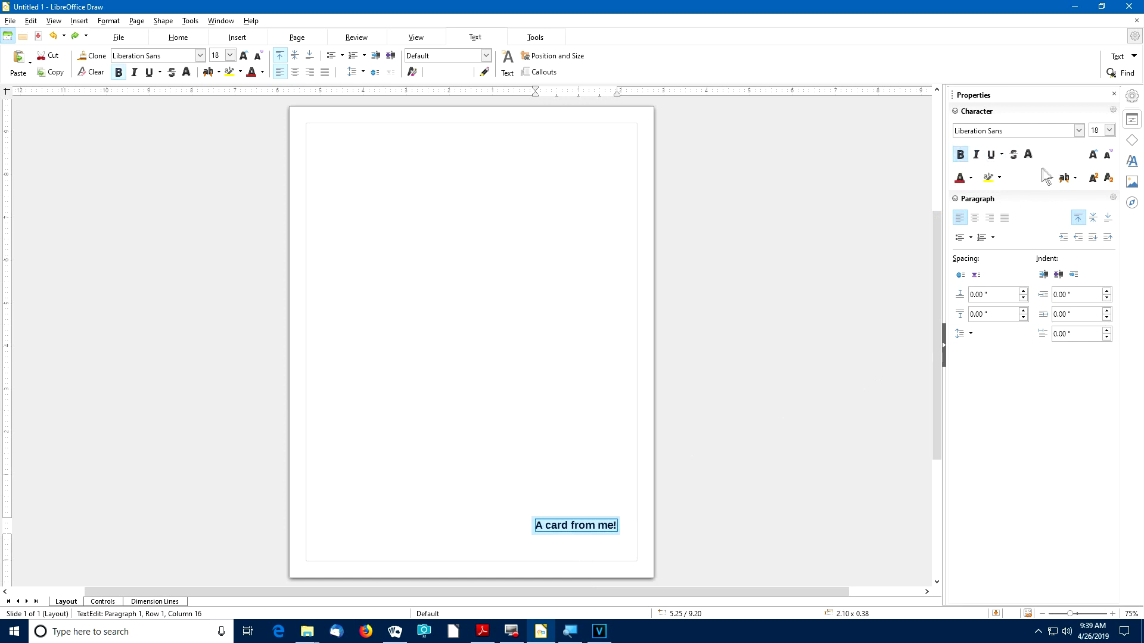
{"action": "left_click", "coordinate": [1094, 156]}
{"action": "left_click", "coordinate": [1093, 156]}
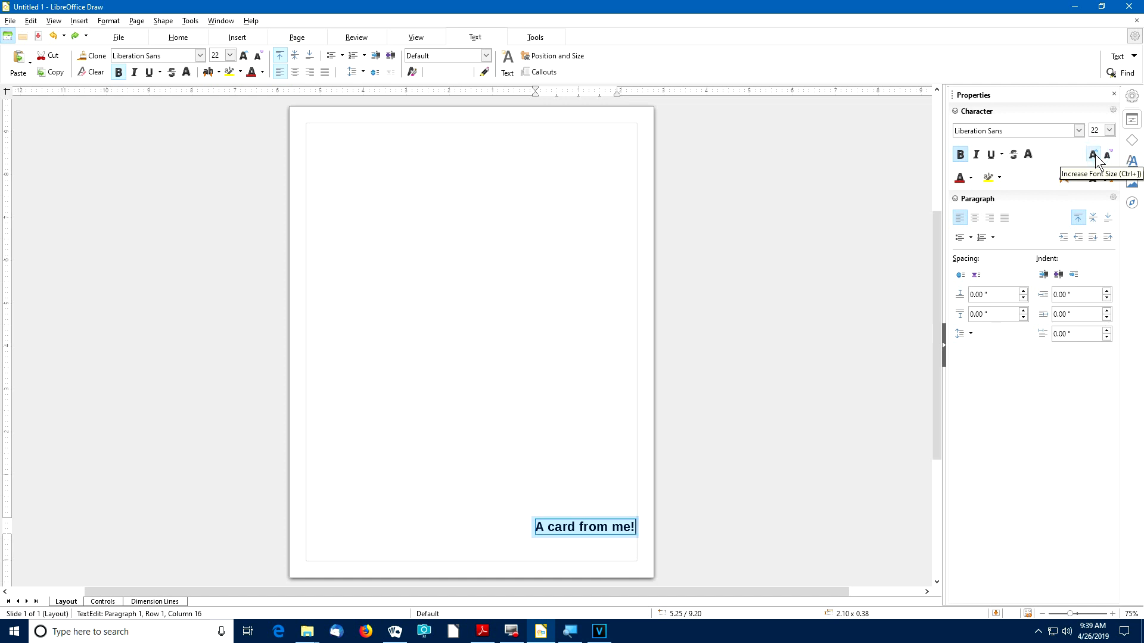
{"action": "left_click", "coordinate": [1107, 155]}
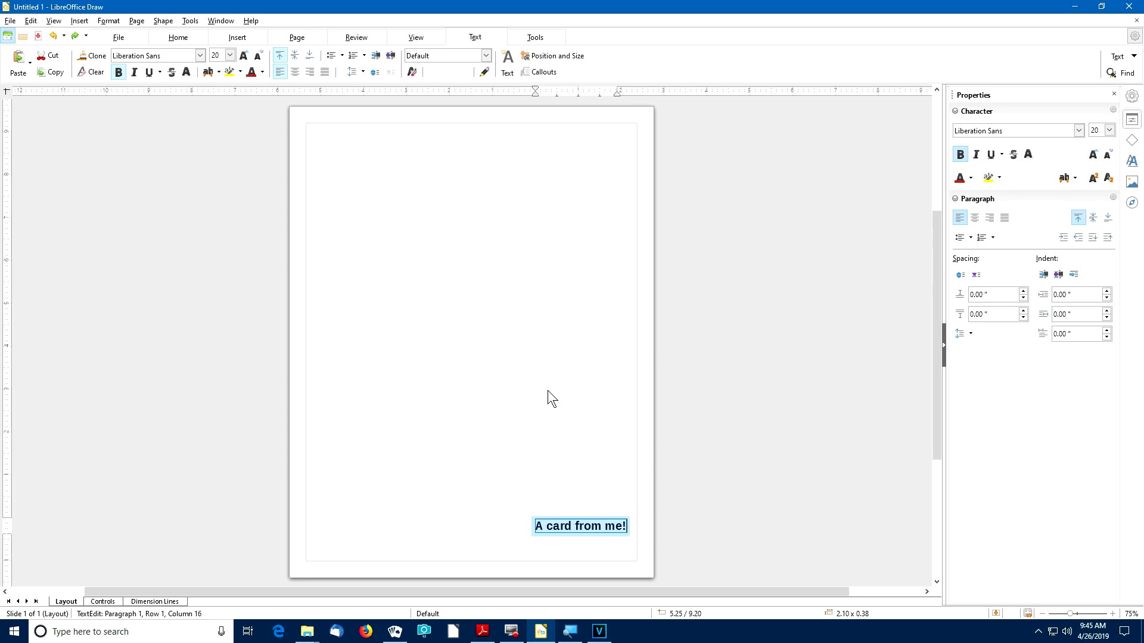
{"action": "left_click", "coordinate": [562, 431]}
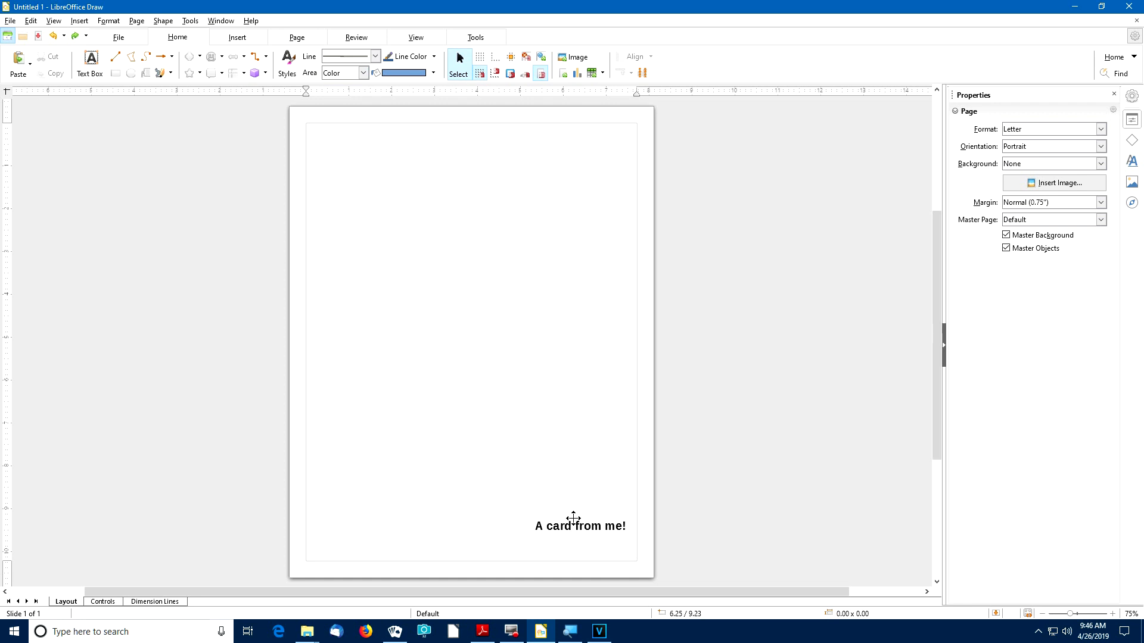
Move the "A card from me!" text box slightly up and left on the page, to about 4.85 / 9.08 inches.
{"action": "left_click", "coordinate": [573, 519]}
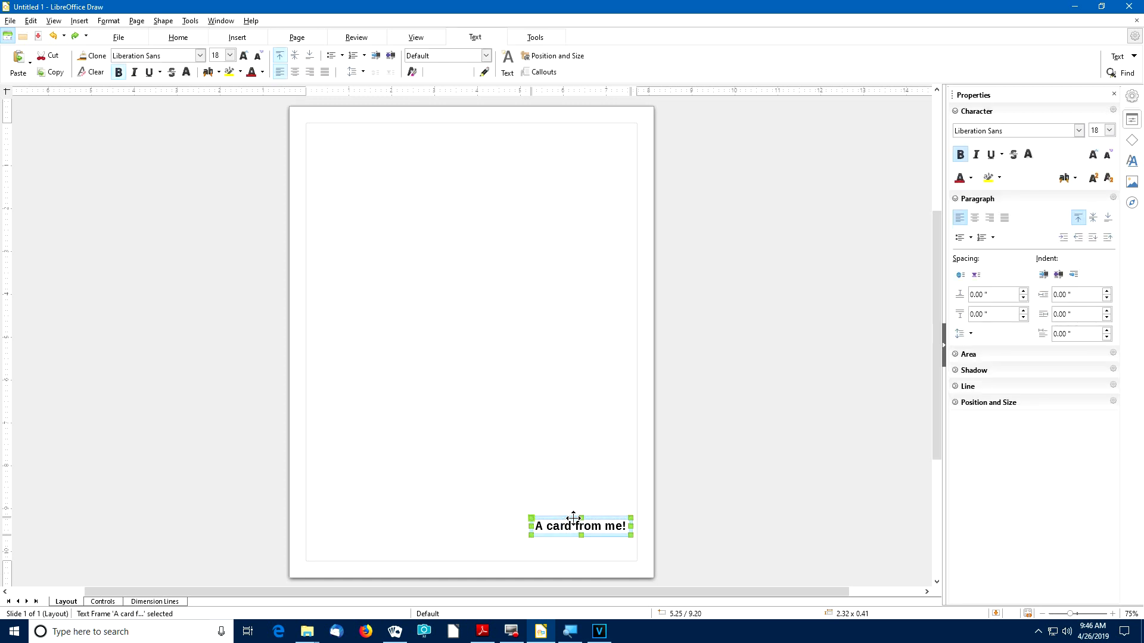
{"action": "left_click", "coordinate": [570, 483]}
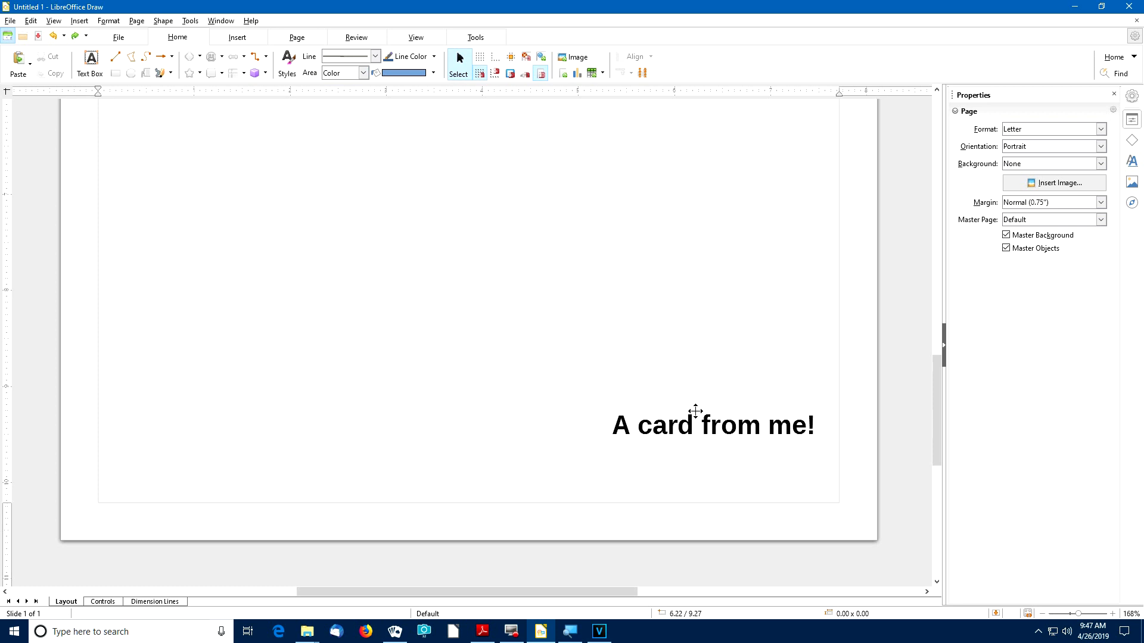
{"action": "left_click", "coordinate": [695, 411]}
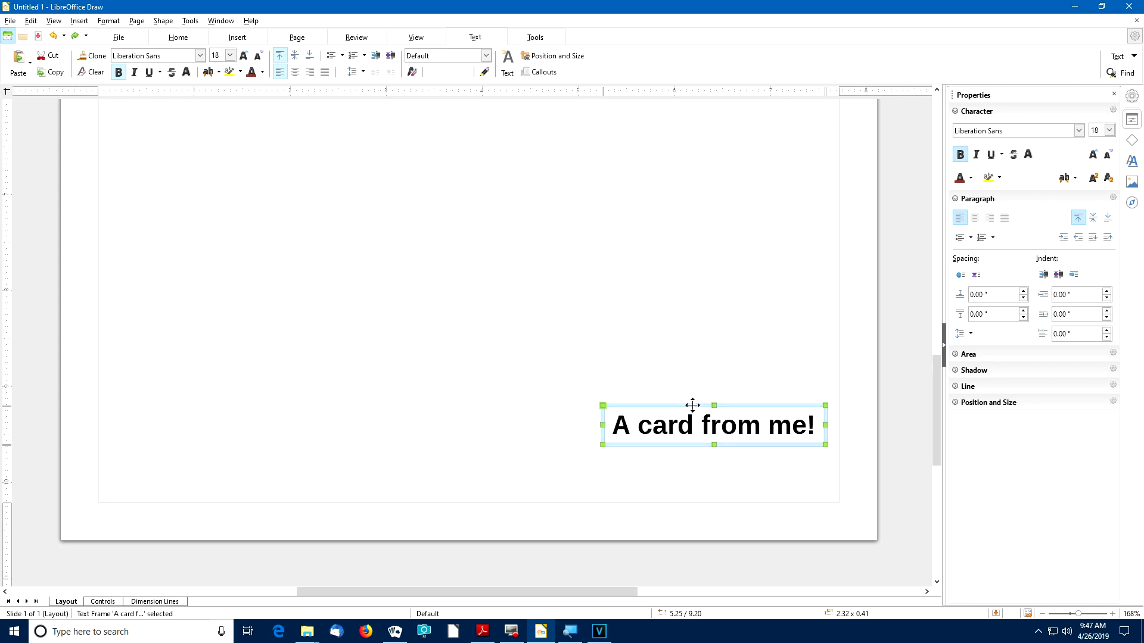
{"action": "left_click_drag", "start_coordinate": [693, 408], "coordinate": [654, 393]}
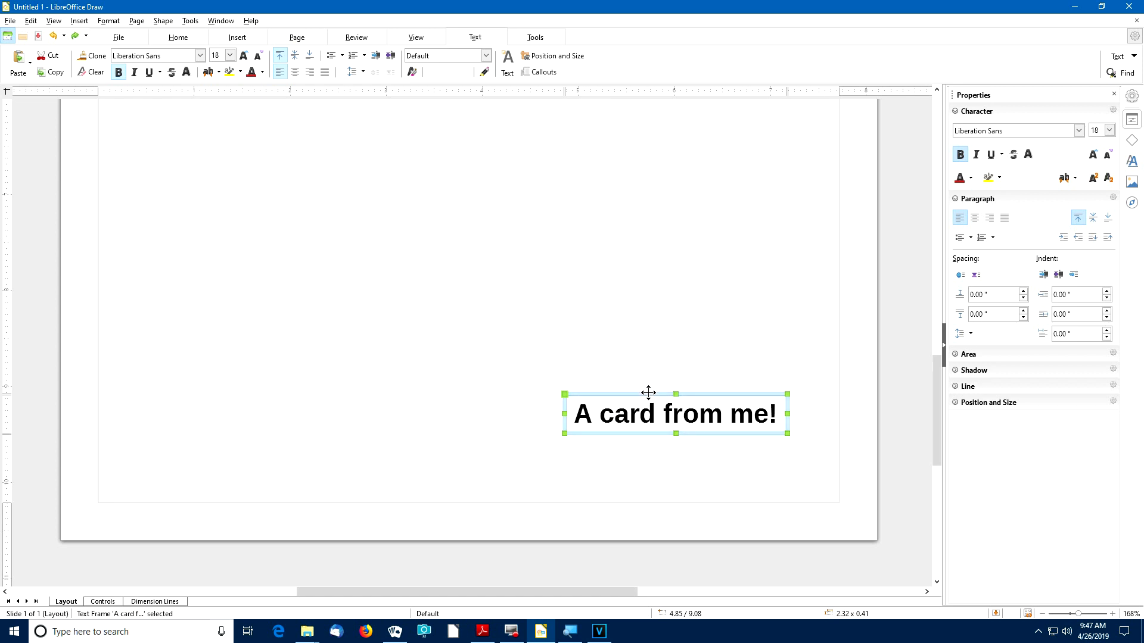
Move the "A card from me!" text box down to about 4.83 / 9.34 inches; try enlarging its frame and undo the resize.
{"action": "left_click_drag", "start_coordinate": [649, 393], "coordinate": [647, 422]}
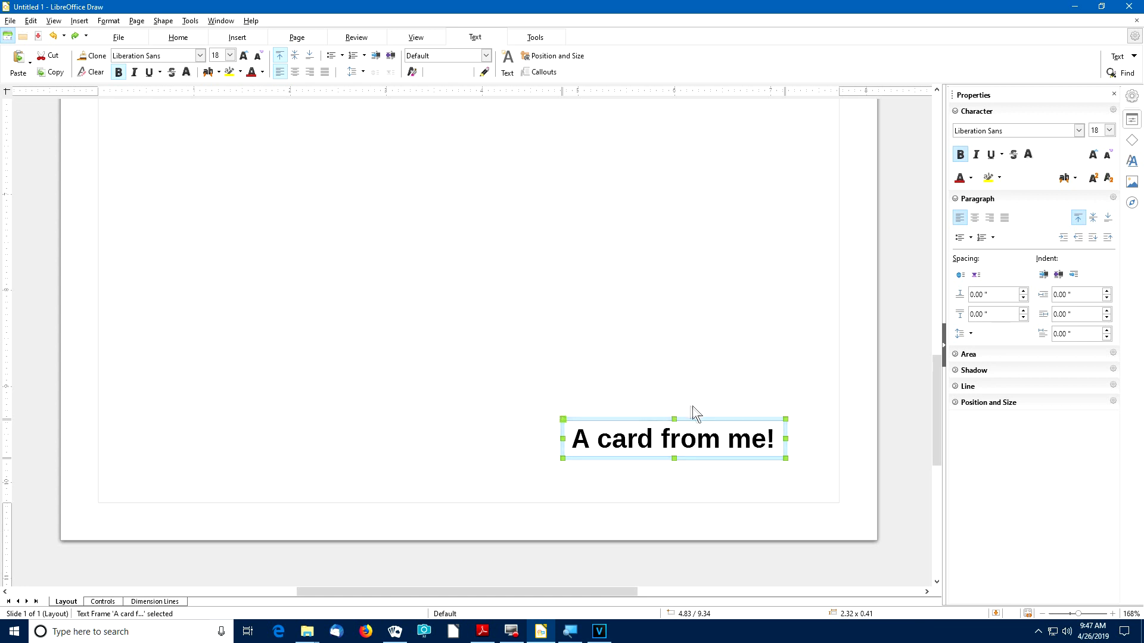
{"action": "left_click_drag", "start_coordinate": [785, 418], "coordinate": [800, 405]}
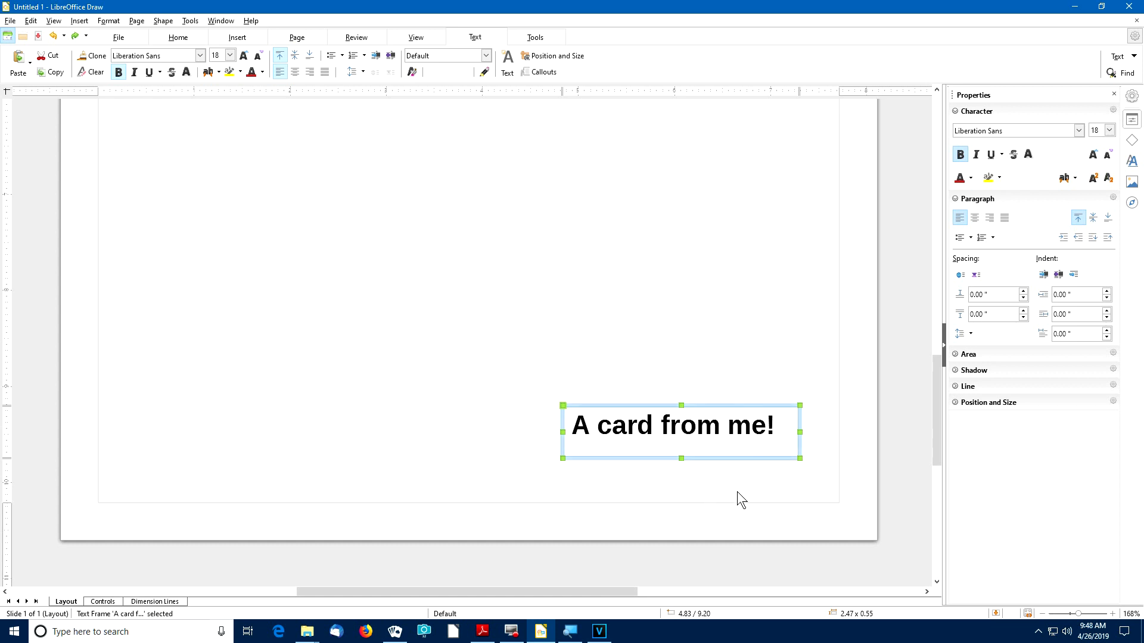
{"action": "key", "text": "ctrl+z"}
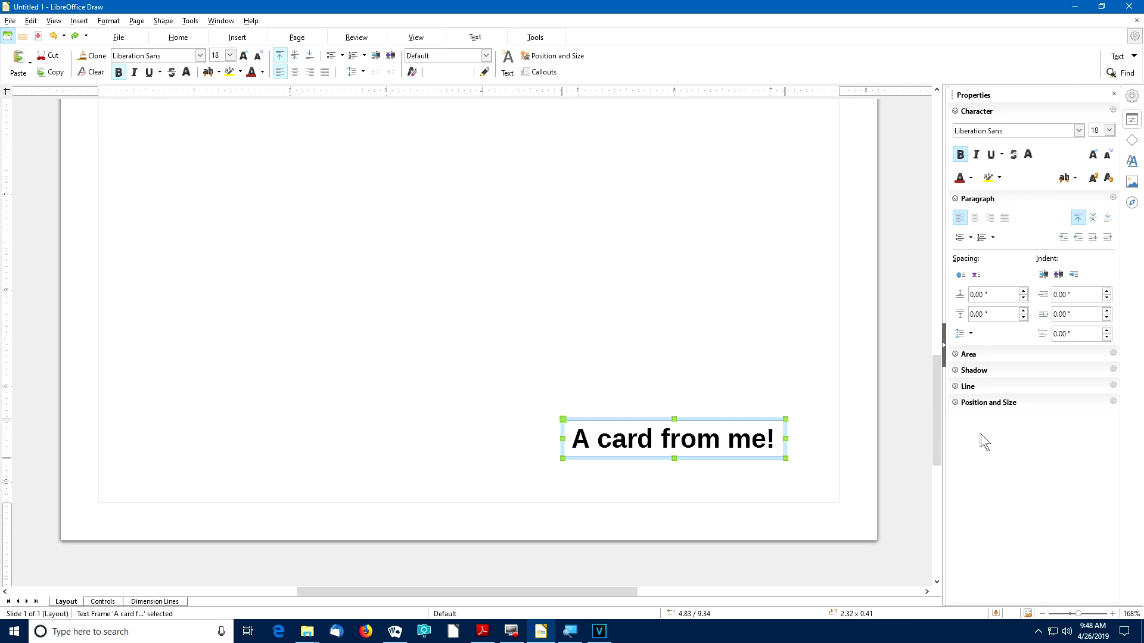
Set the exact position of the "A card from me!" text box to X 5 inches and Y 9.5 inches.
{"action": "left_click", "coordinate": [955, 402]}
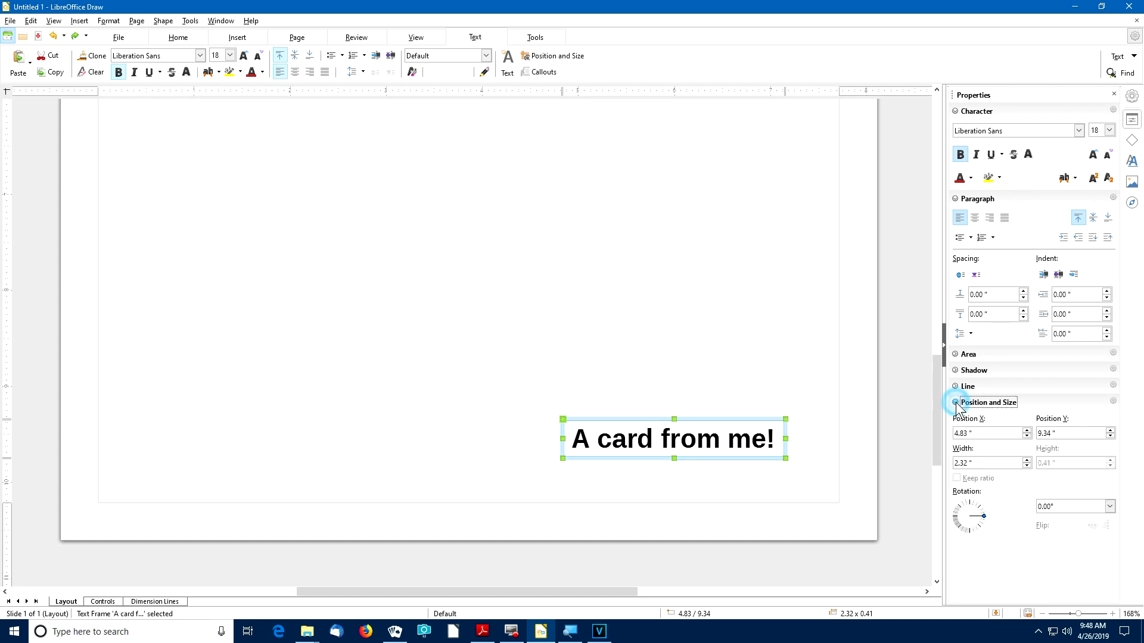
{"action": "double_click", "coordinate": [972, 433]}
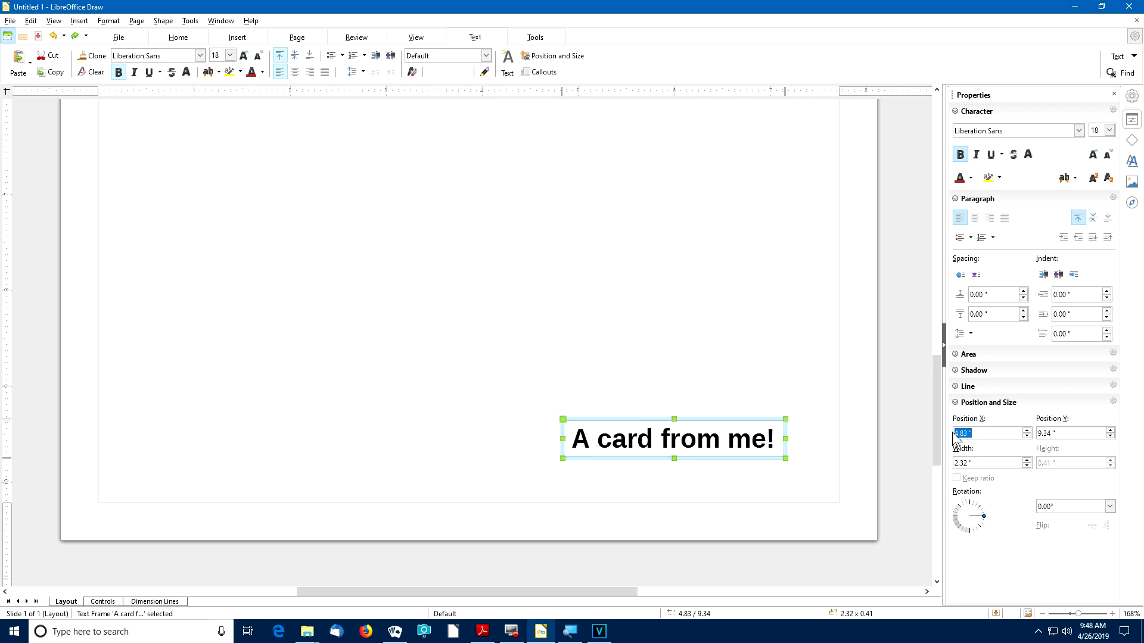
{"action": "type", "text": "5"}
{"action": "key", "text": "Return"}
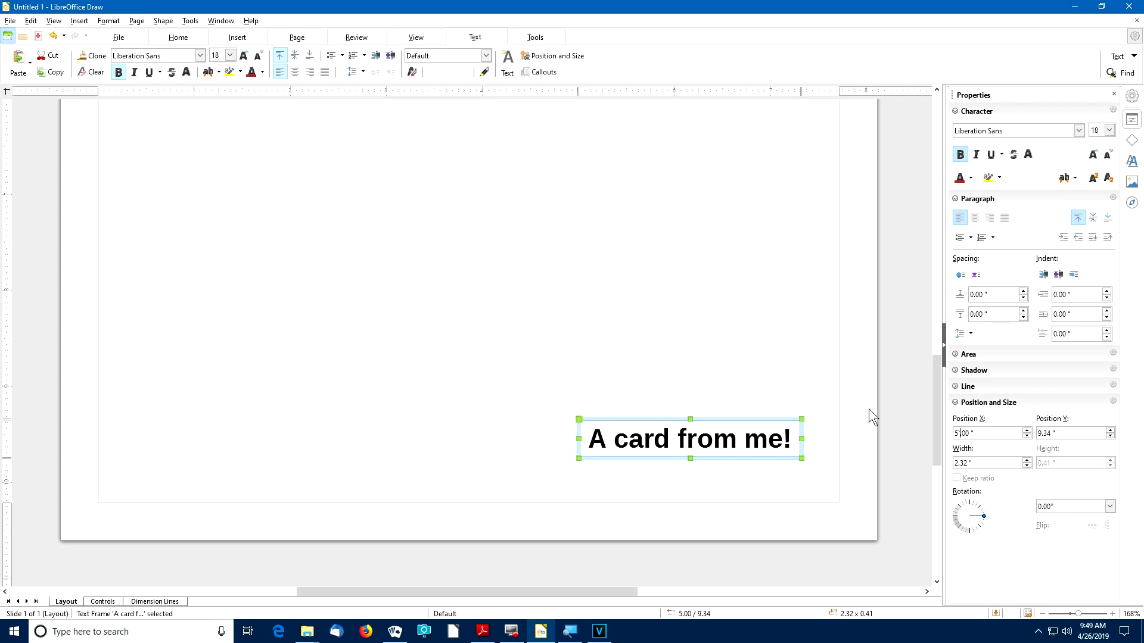
{"action": "left_click", "coordinate": [1059, 433]}
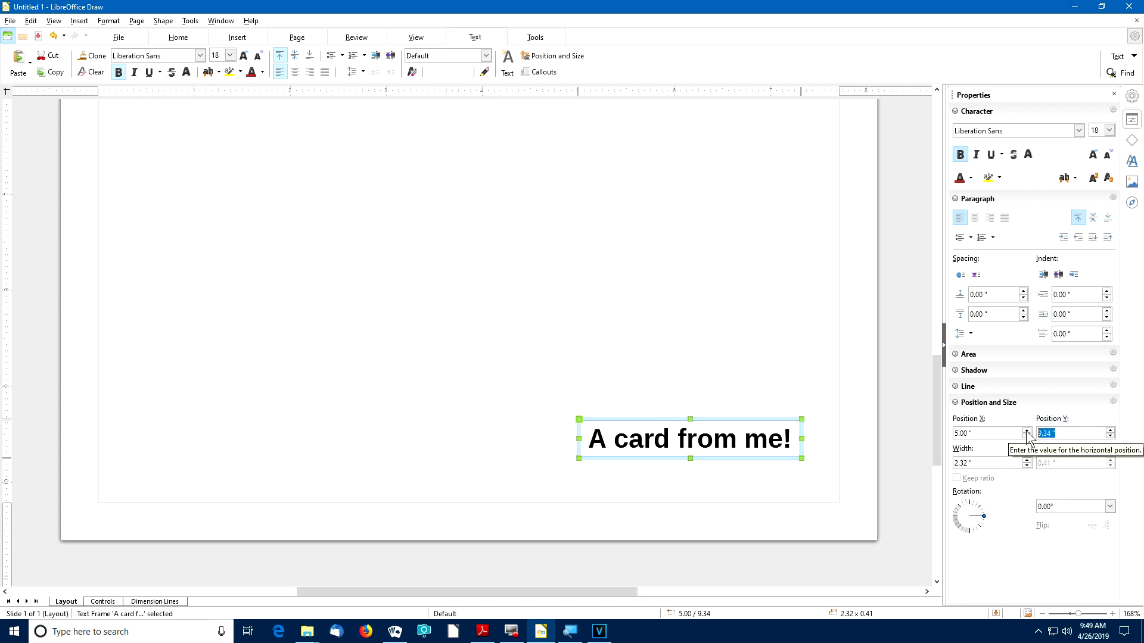
{"action": "type", "text": "9"}
{"action": "key", "text": "Return"}
{"action": "type", "text": ".5"}
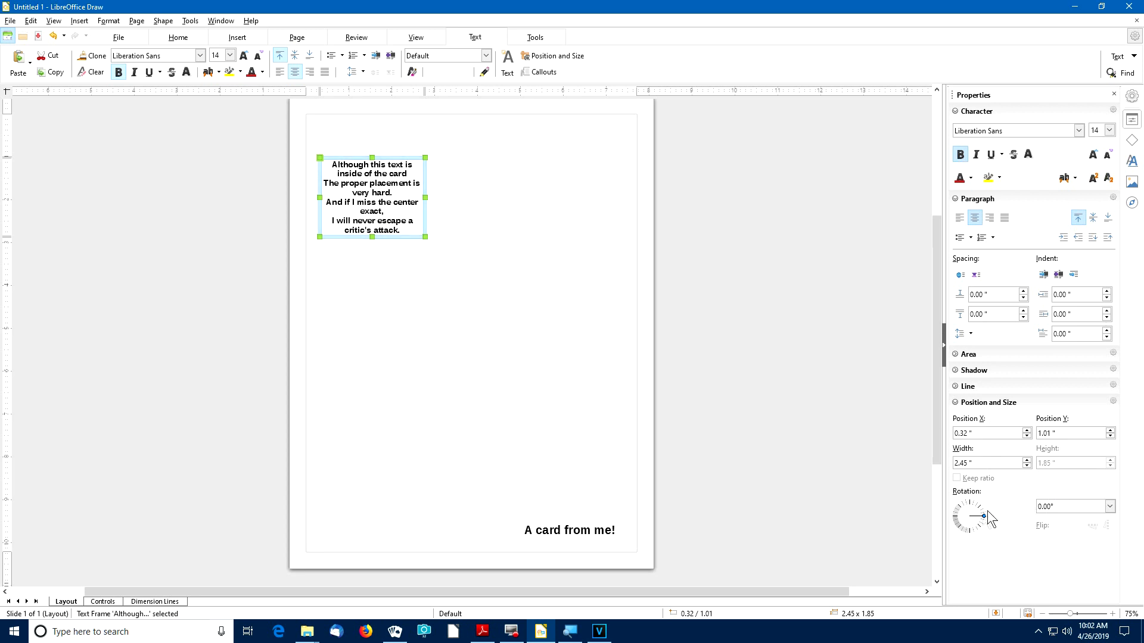
Rotate the text box with the "Although this text is inside of the card" verse to 180 degrees and deselect it.
{"action": "left_click_drag", "start_coordinate": [984, 517], "coordinate": [985, 511]}
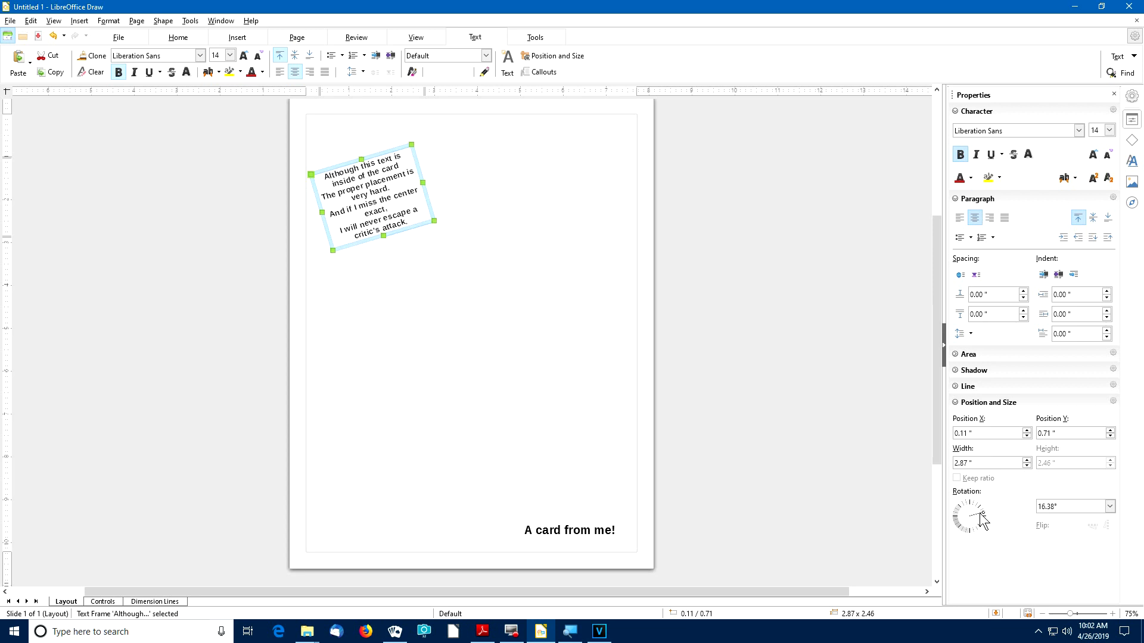
{"action": "left_click_drag", "start_coordinate": [1065, 508], "coordinate": [1026, 507]}
{"action": "type", "text": "0"}
{"action": "type", "text": "18"}
{"action": "type", "text": "00"}
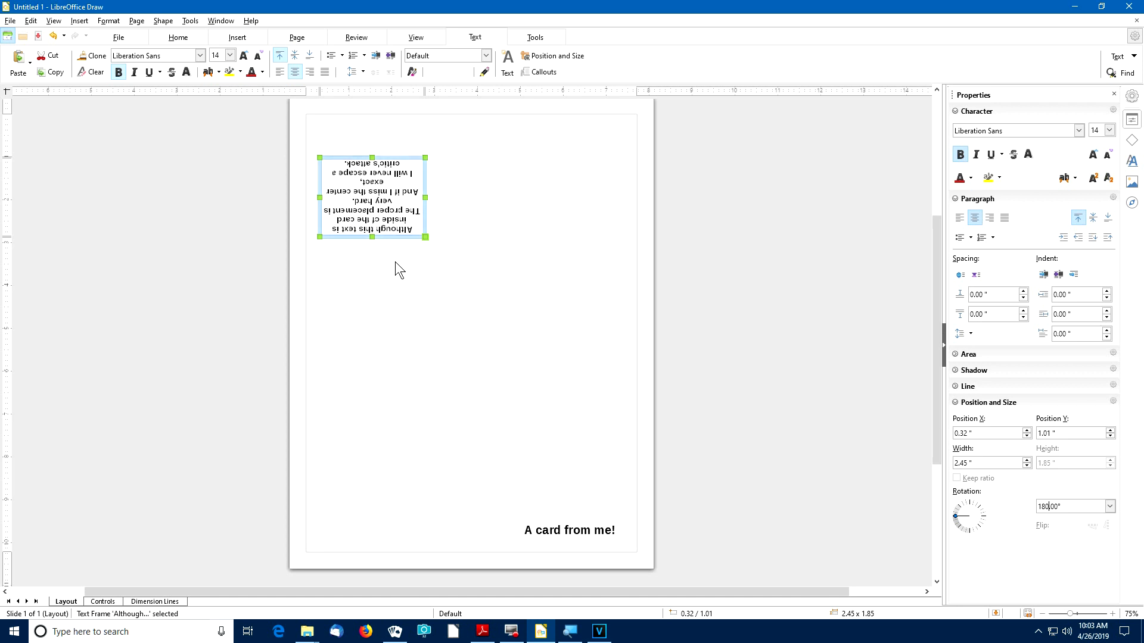
{"action": "left_click", "coordinate": [442, 288]}
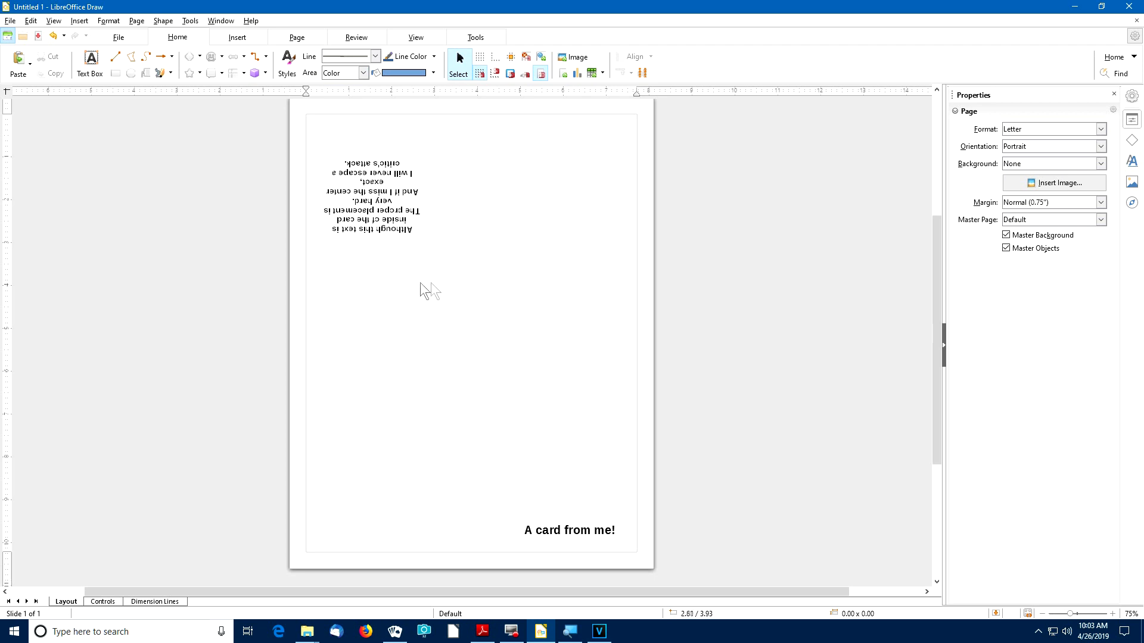
Open the rotated verse's text for editing to see how it is shown, and leave it without changes.
{"action": "left_click", "coordinate": [383, 210]}
{"action": "left_click", "coordinate": [381, 210]}
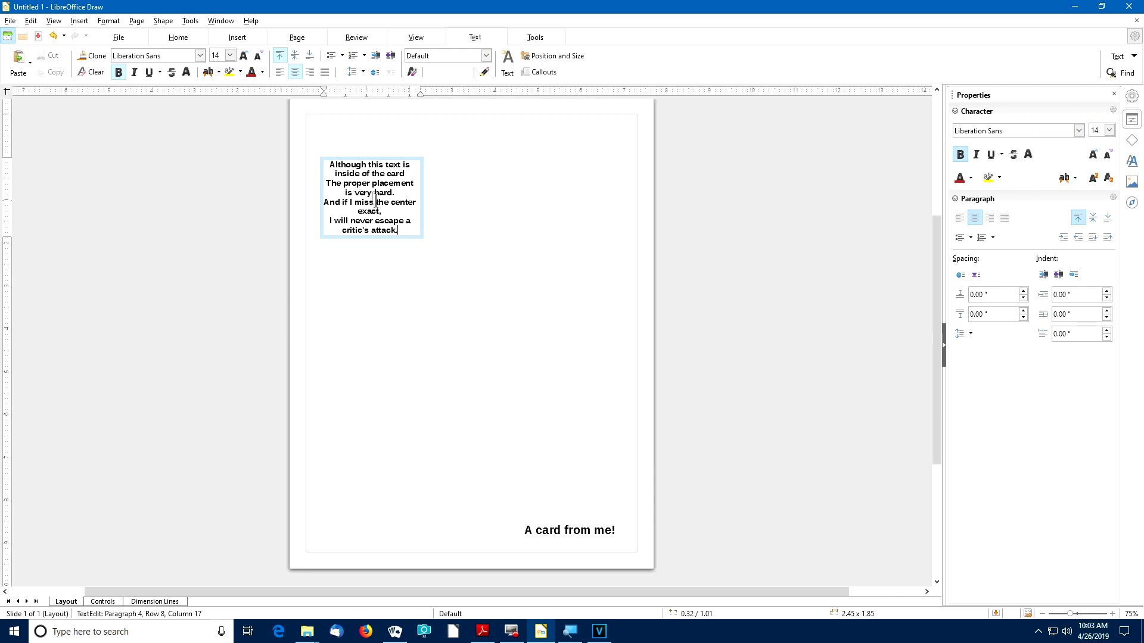
{"action": "left_click", "coordinate": [451, 206]}
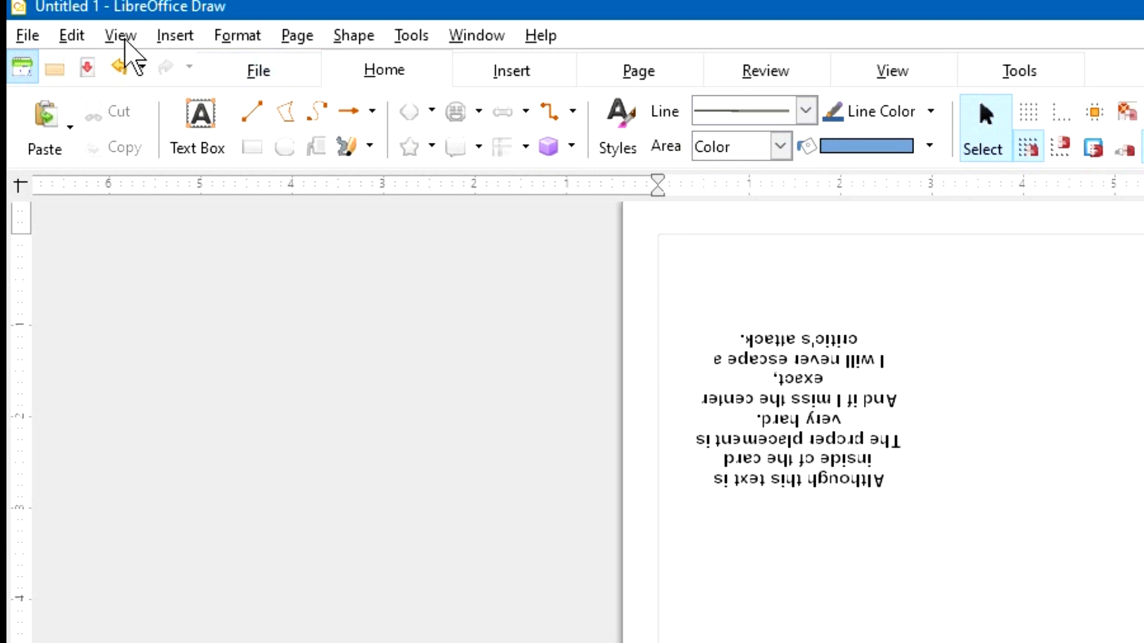
Display the Drawing toolbar.
{"action": "left_click", "coordinate": [123, 38]}
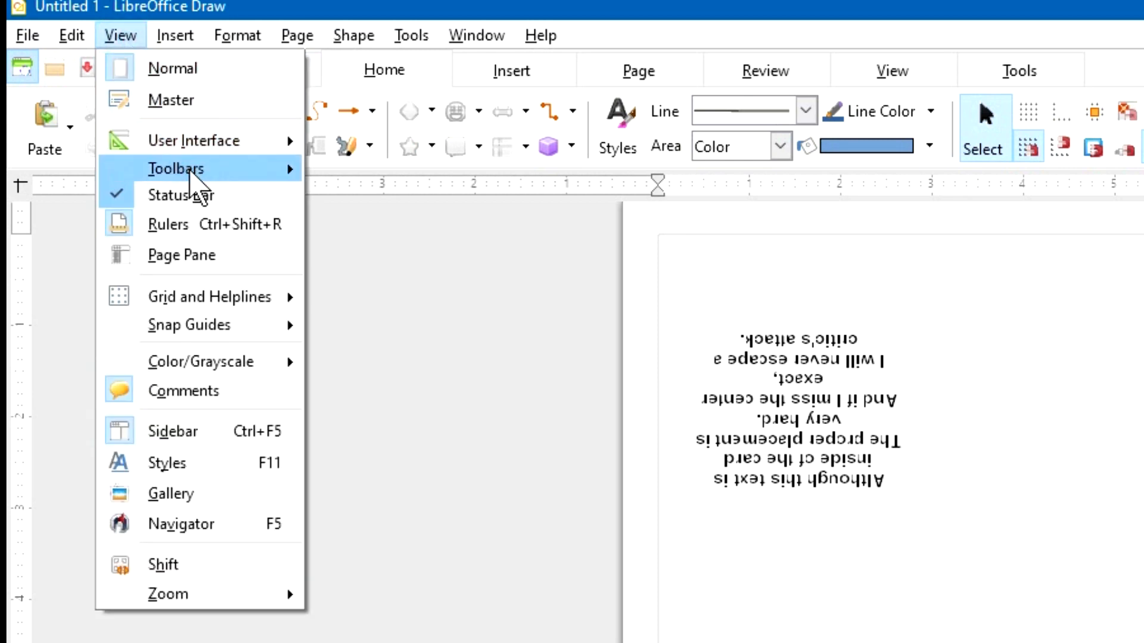
{"action": "mouse_move", "coordinate": [213, 174]}
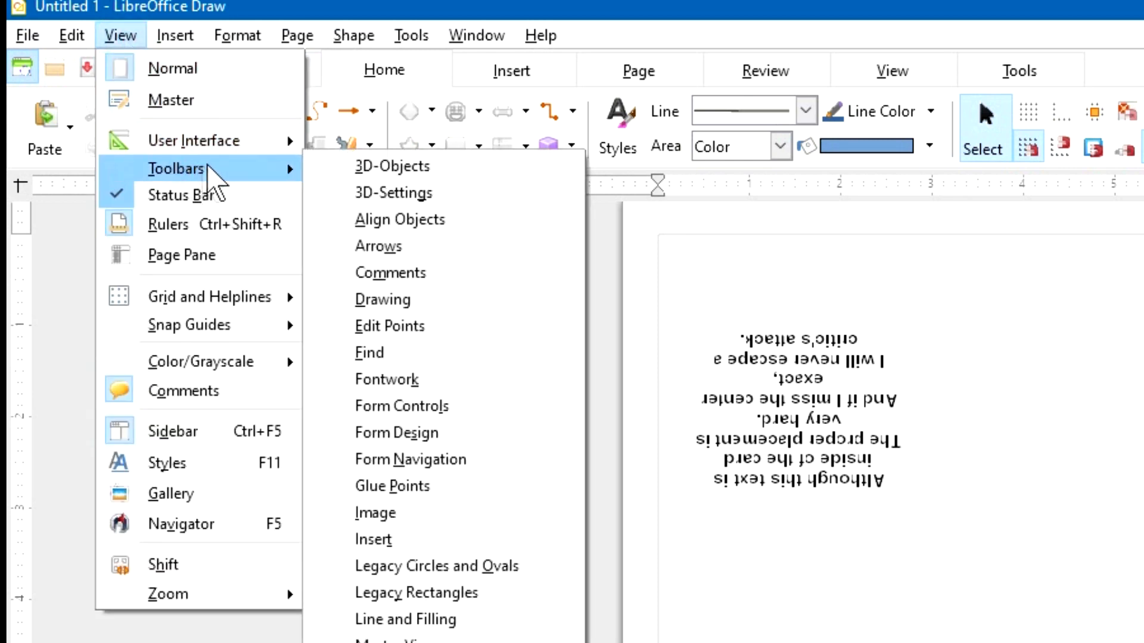
{"action": "left_click", "coordinate": [410, 297]}
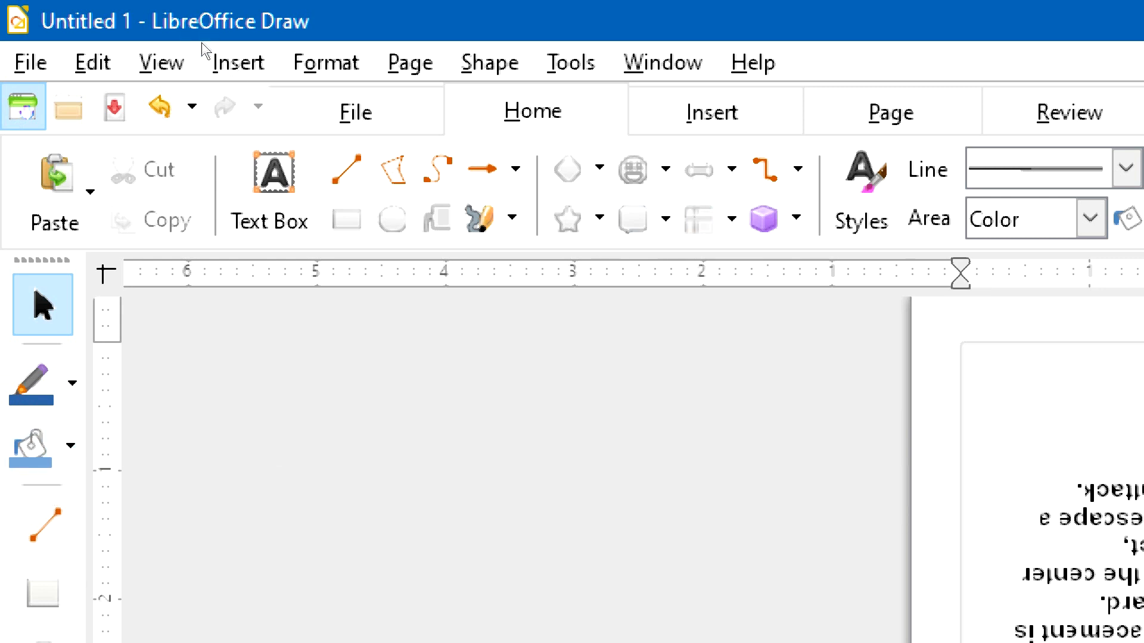
Draw a Smiley Face shape about 1.05 x 0.90 inches near the page's lower left corner and move it to about 1.00 / 8.45 inches.
{"action": "left_click", "coordinate": [666, 169]}
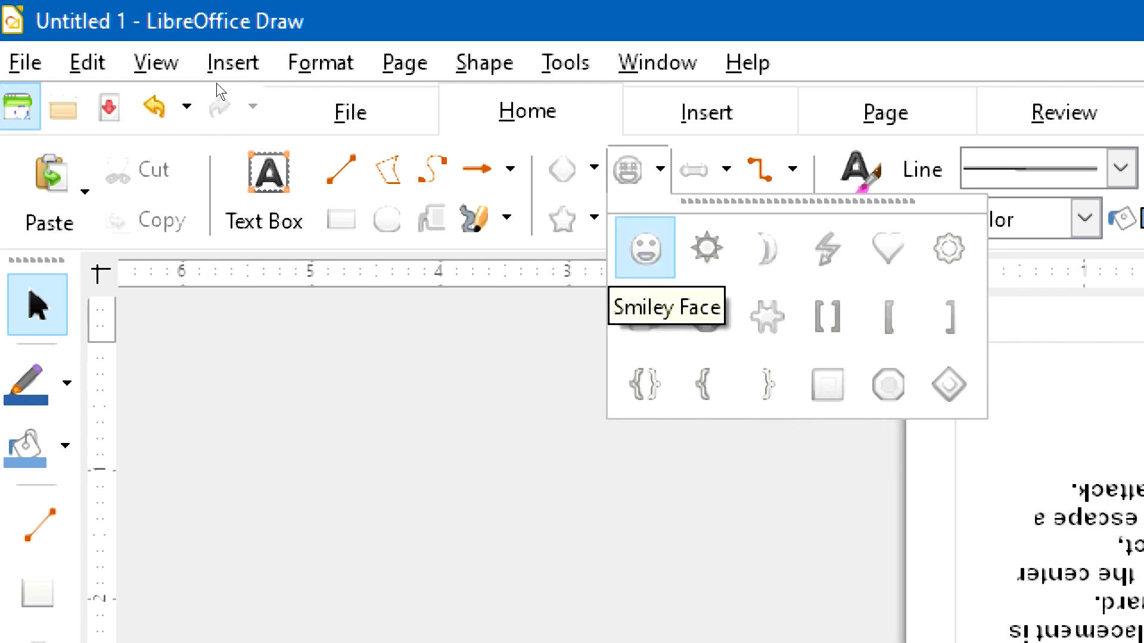
{"action": "left_click", "coordinate": [645, 247]}
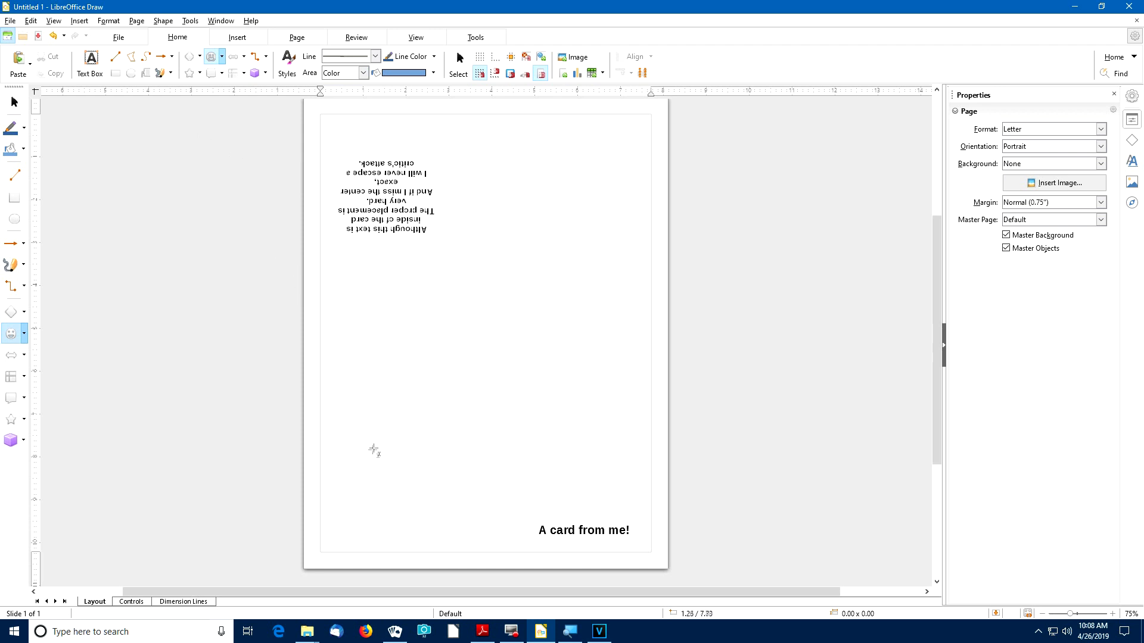
{"action": "left_click_drag", "start_coordinate": [384, 471], "coordinate": [427, 508]}
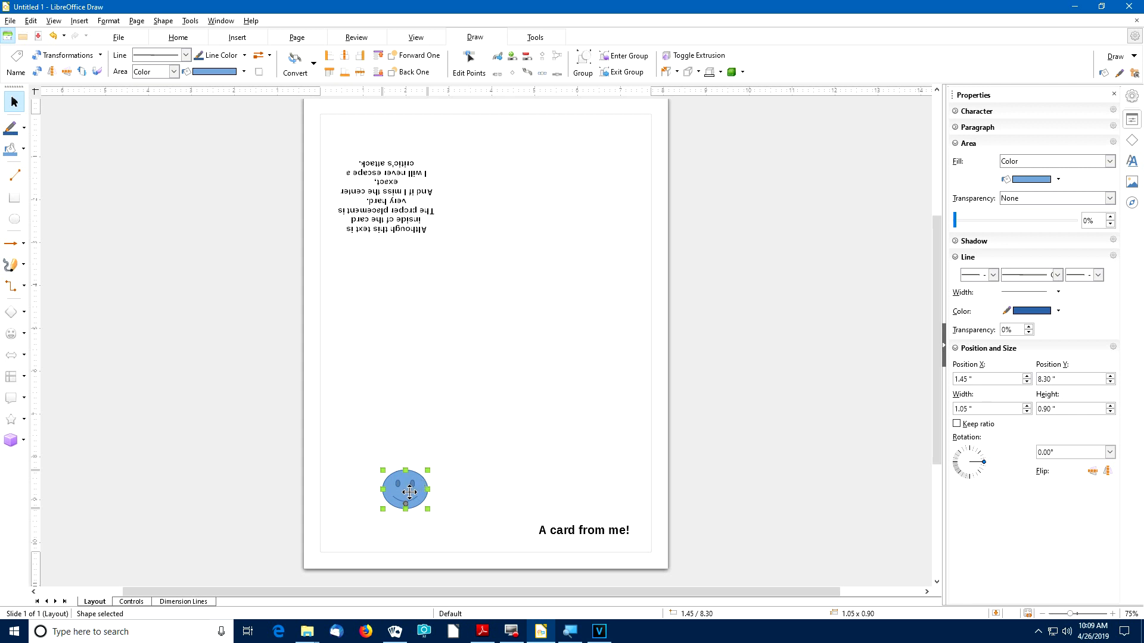
{"action": "mouse_move", "coordinate": [386, 498]}
{"action": "left_mouse_down"}
{"action": "mouse_move", "coordinate": [361, 497]}
{"action": "mouse_move", "coordinate": [386, 497]}
{"action": "left_mouse_up"}
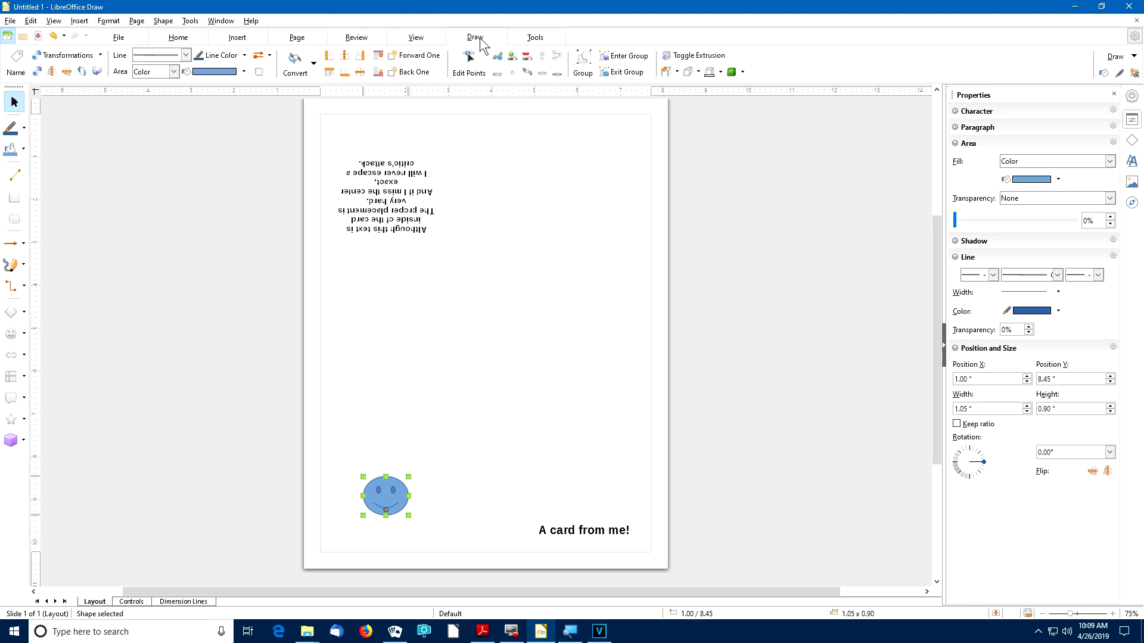
Fill the smiley face with yellow from the standard palette and choose Continuous as its outline style.
{"action": "left_click", "coordinate": [221, 74]}
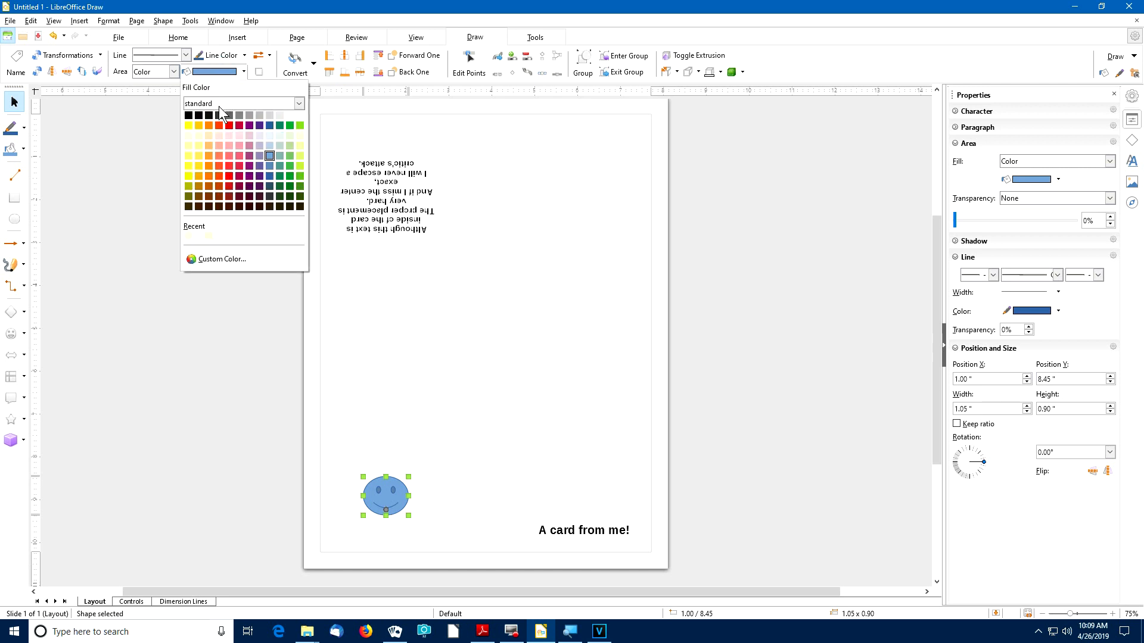
{"action": "left_click", "coordinate": [189, 126]}
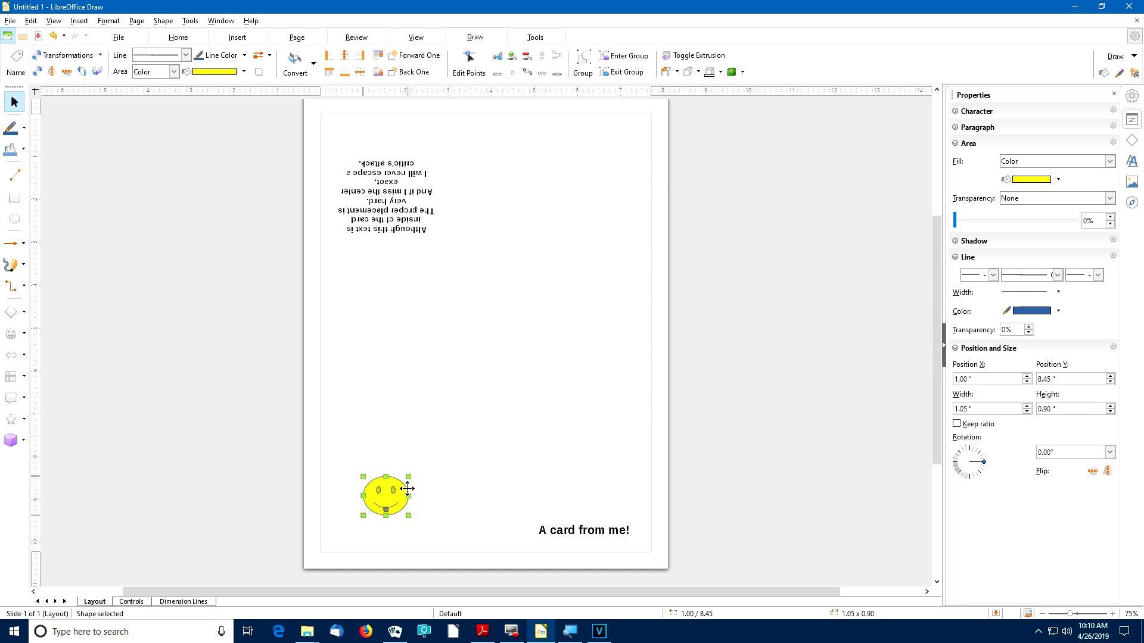
{"action": "left_click", "coordinate": [1028, 275]}
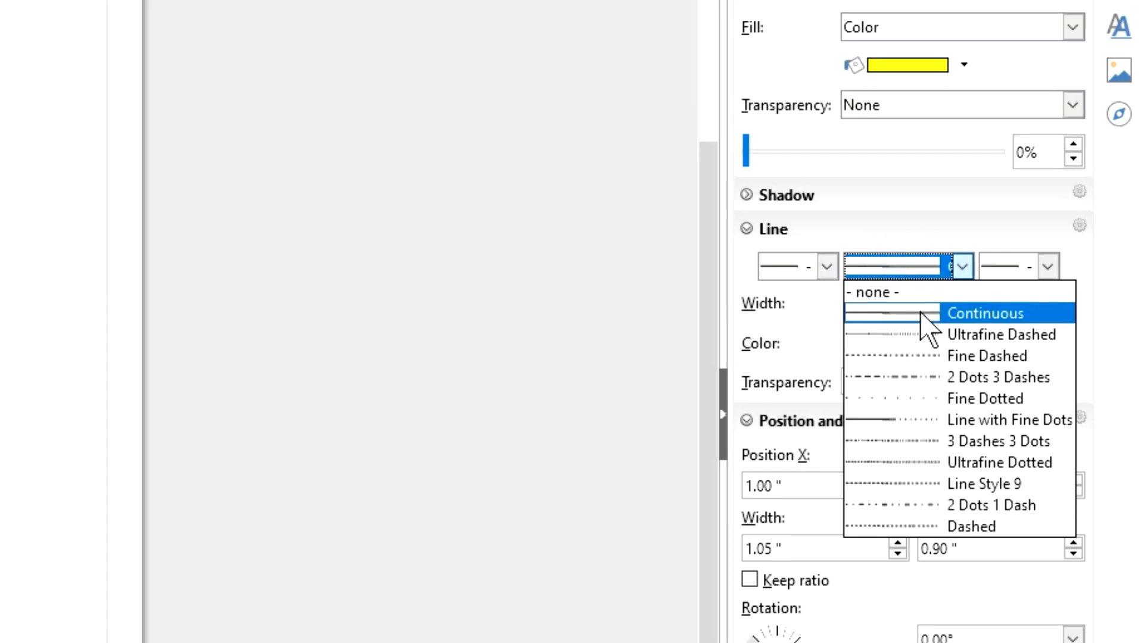
{"action": "left_click", "coordinate": [921, 312]}
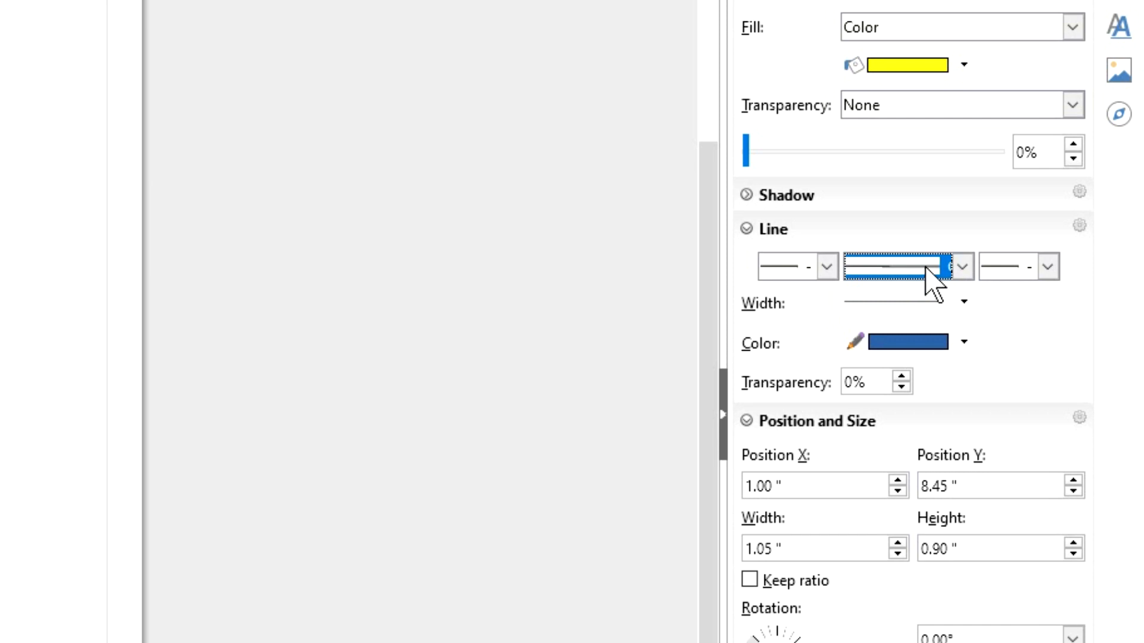
{"action": "left_click", "coordinate": [962, 267]}
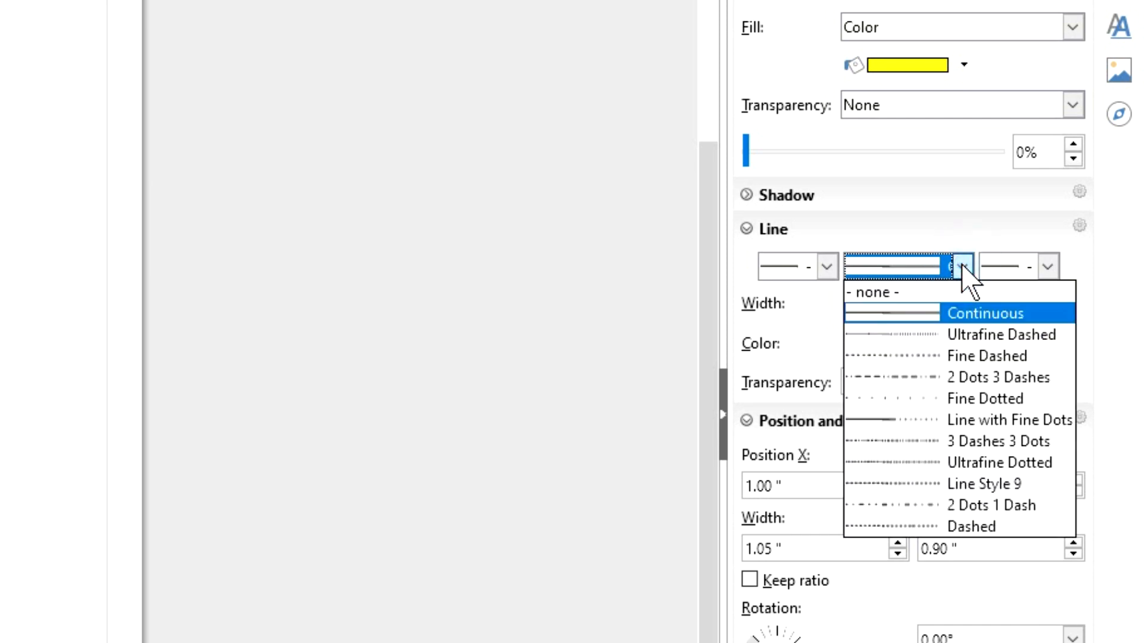
{"action": "left_click", "coordinate": [921, 267]}
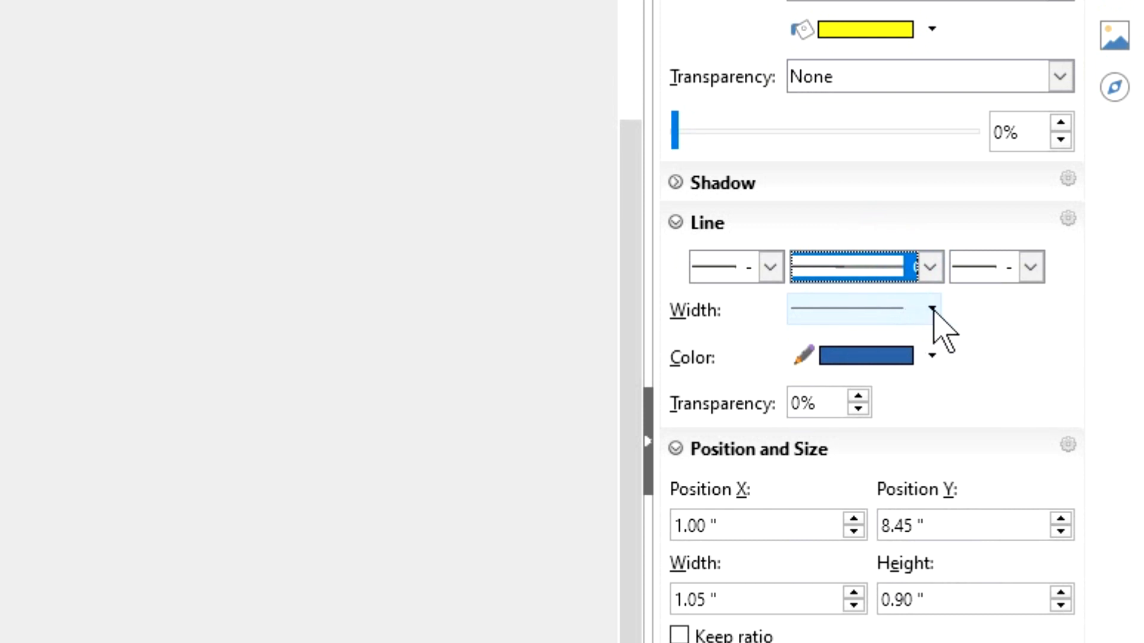
Set the smiley face's outline width to 1.5 pt and its line color to black.
{"action": "left_click", "coordinate": [933, 309]}
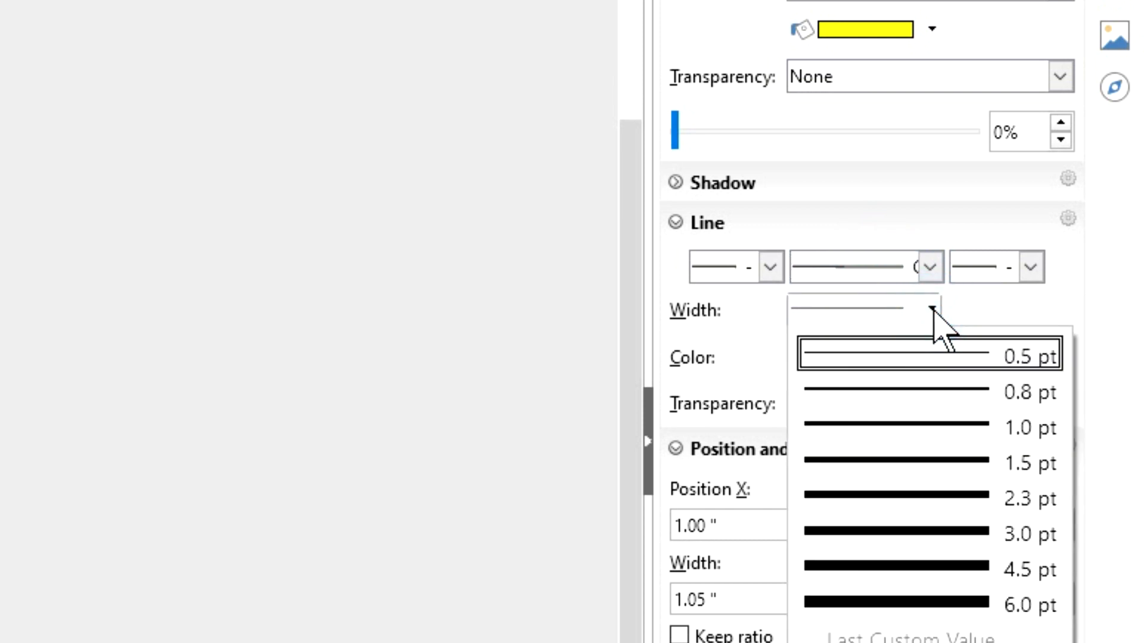
{"action": "left_click", "coordinate": [927, 460]}
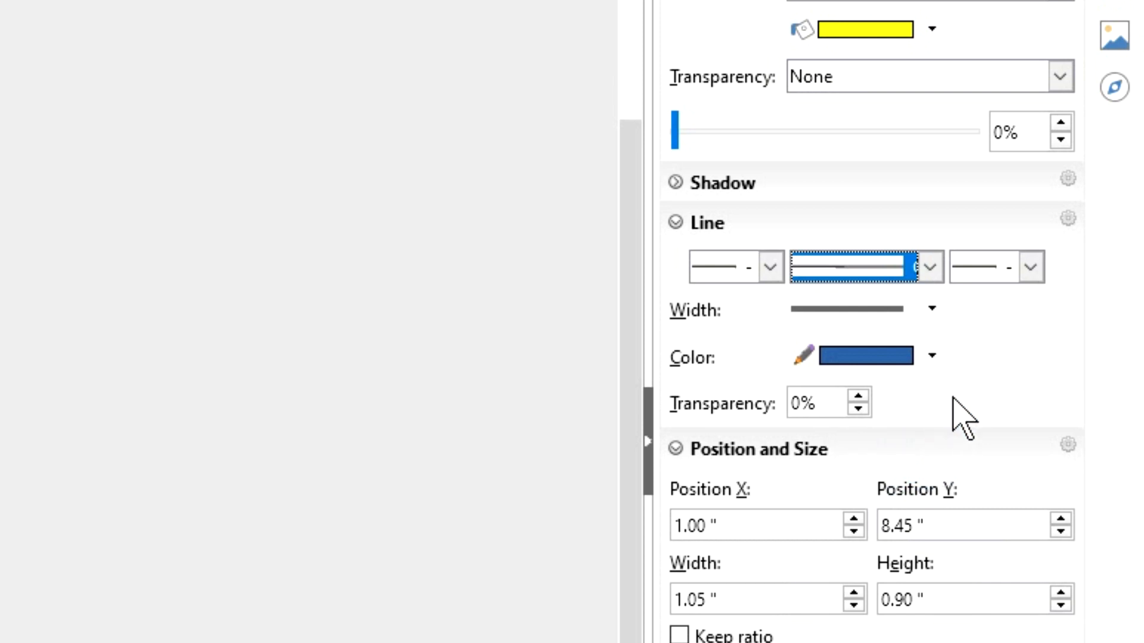
{"action": "left_click", "coordinate": [860, 356]}
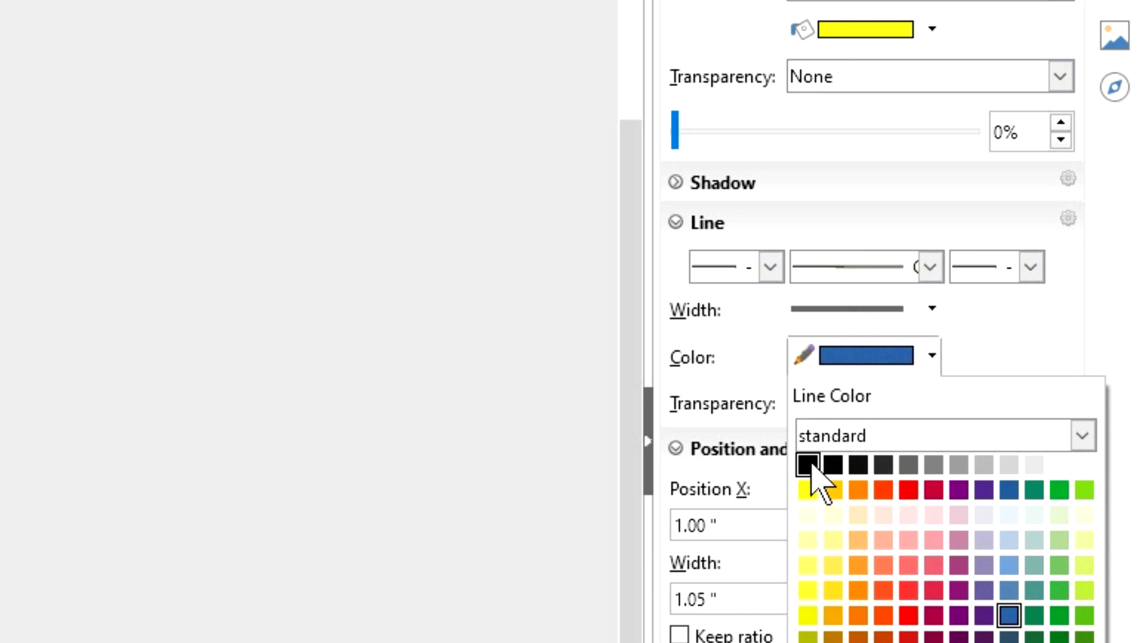
{"action": "left_click", "coordinate": [809, 465]}
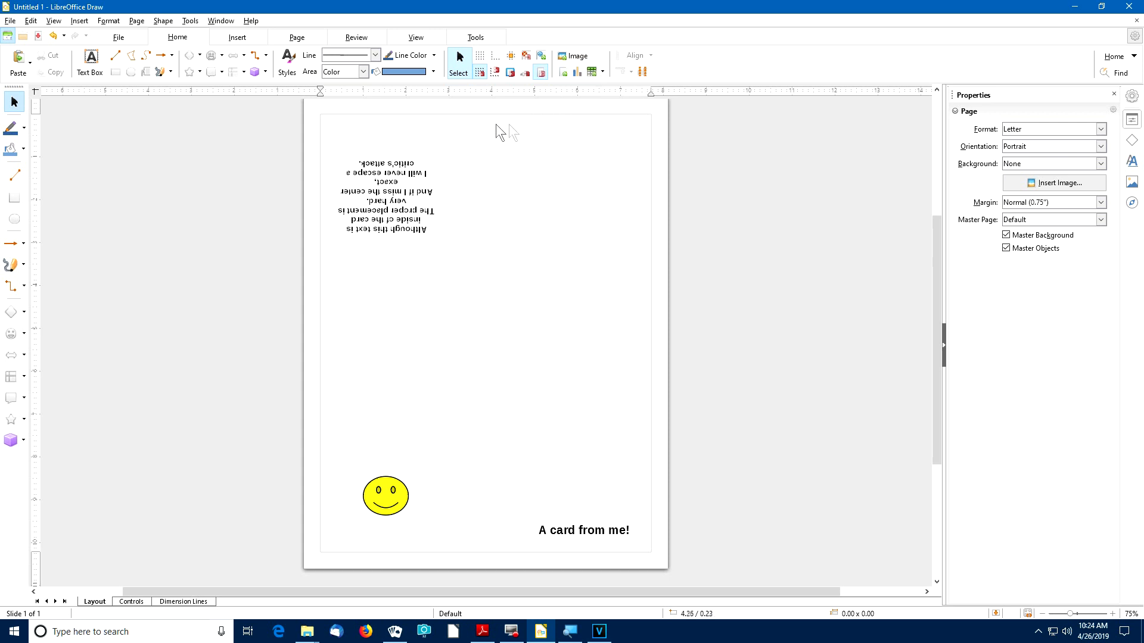
Insert the image black swallowtail-2.jpg from the Lens_1920x1080 Picture Collection folder in Pictures.
{"action": "left_click", "coordinate": [237, 37]}
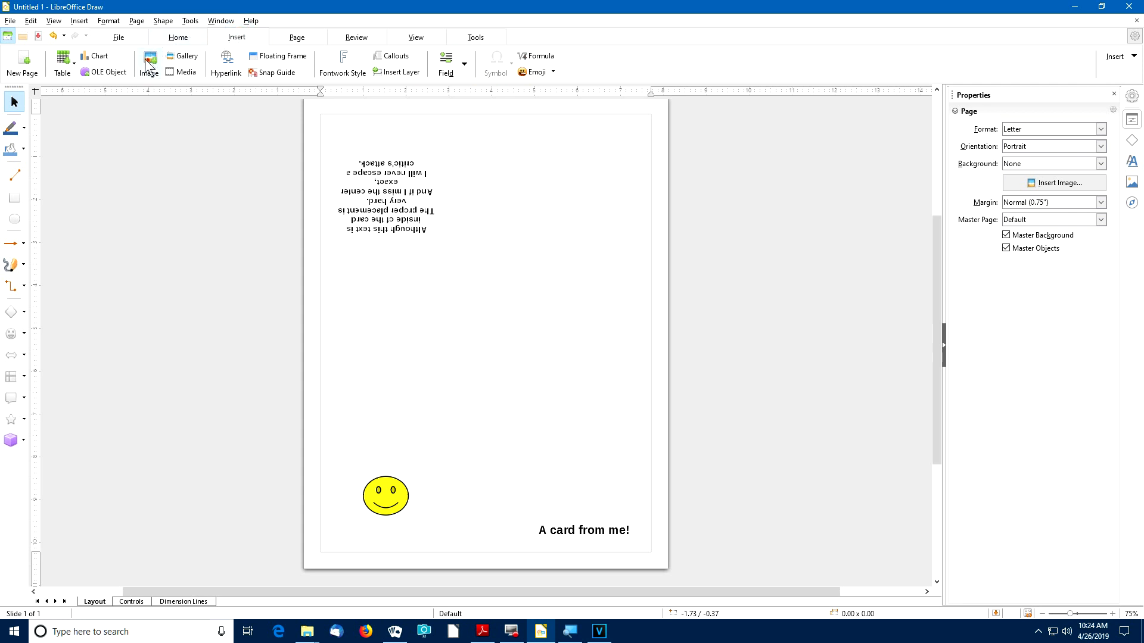
{"action": "left_click", "coordinate": [178, 38]}
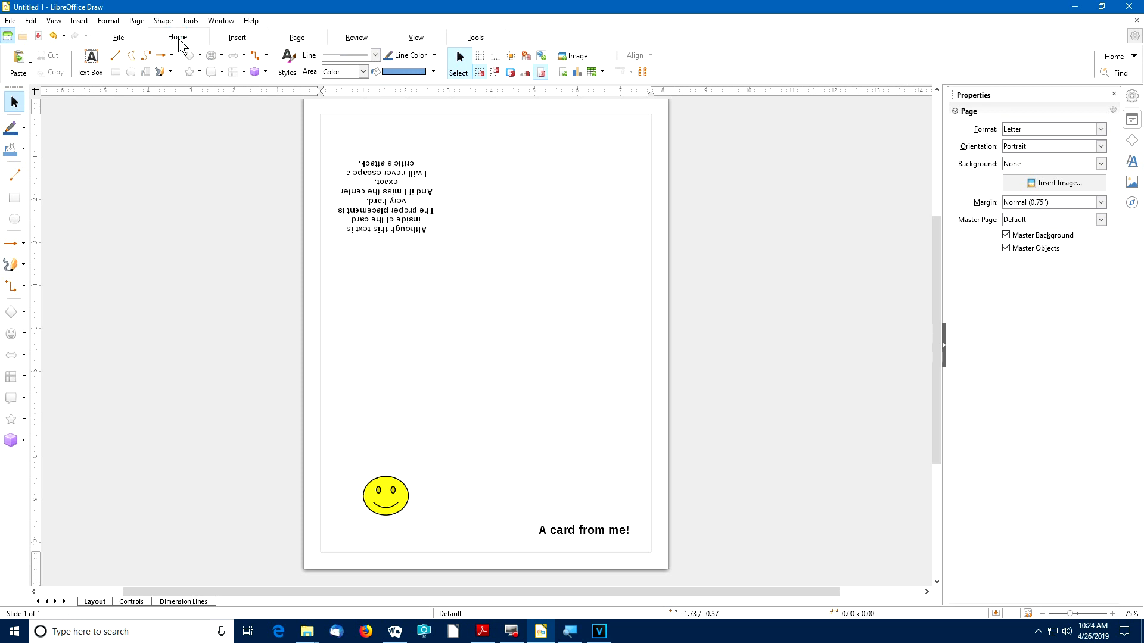
{"action": "left_click", "coordinate": [567, 60]}
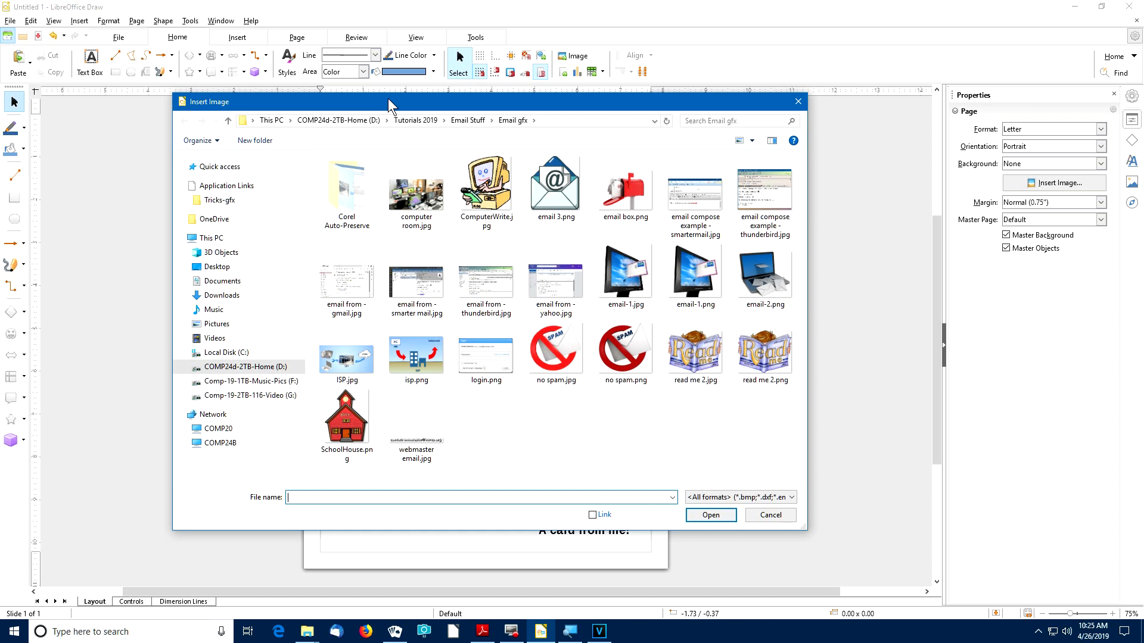
{"action": "left_click", "coordinate": [238, 322]}
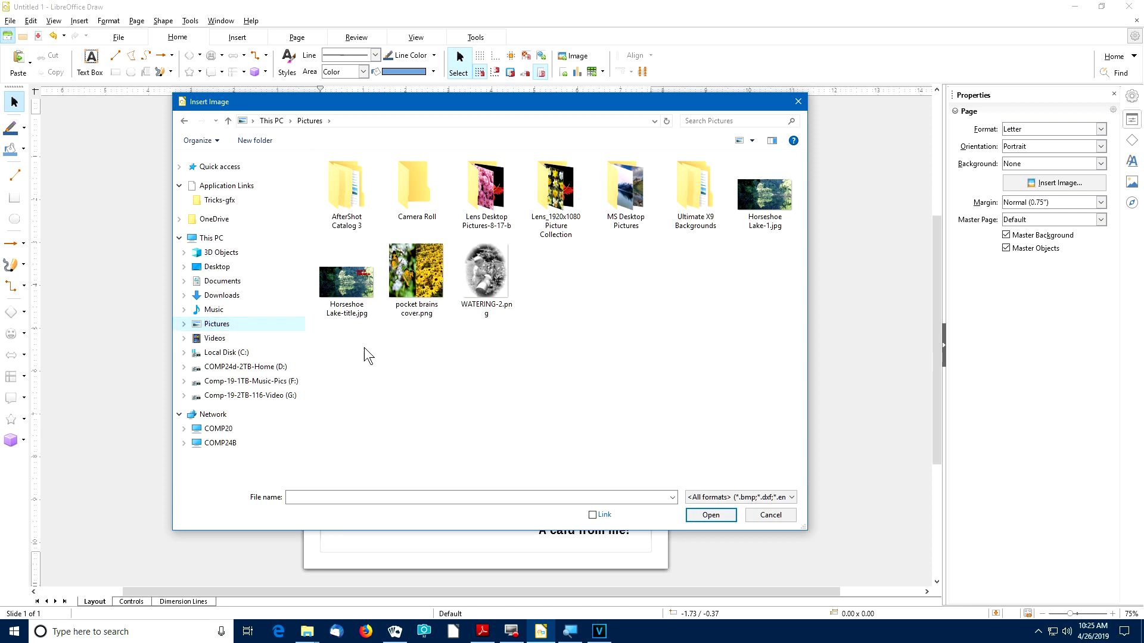
{"action": "left_click", "coordinate": [629, 197]}
{"action": "double_click", "coordinate": [627, 194]}
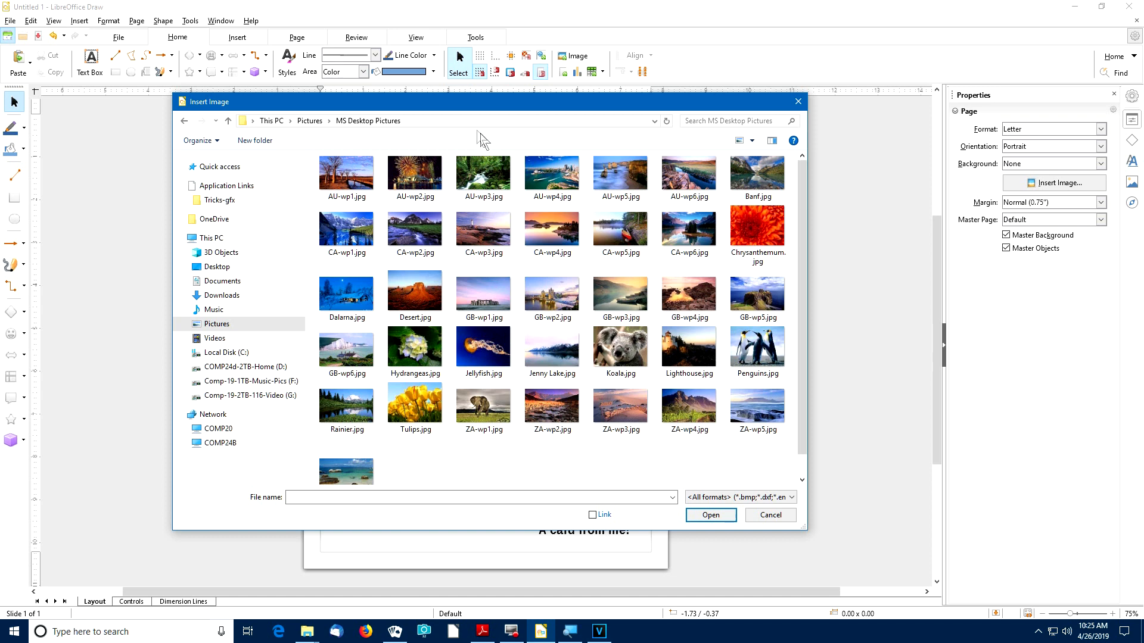
{"action": "left_click", "coordinate": [318, 120]}
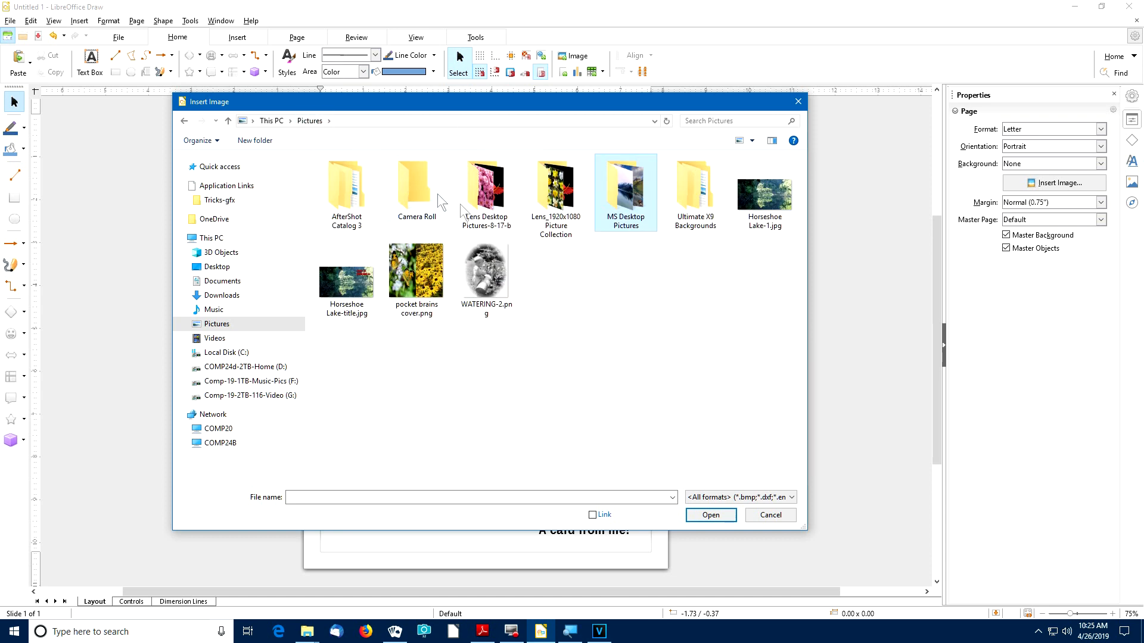
{"action": "double_click", "coordinate": [557, 197]}
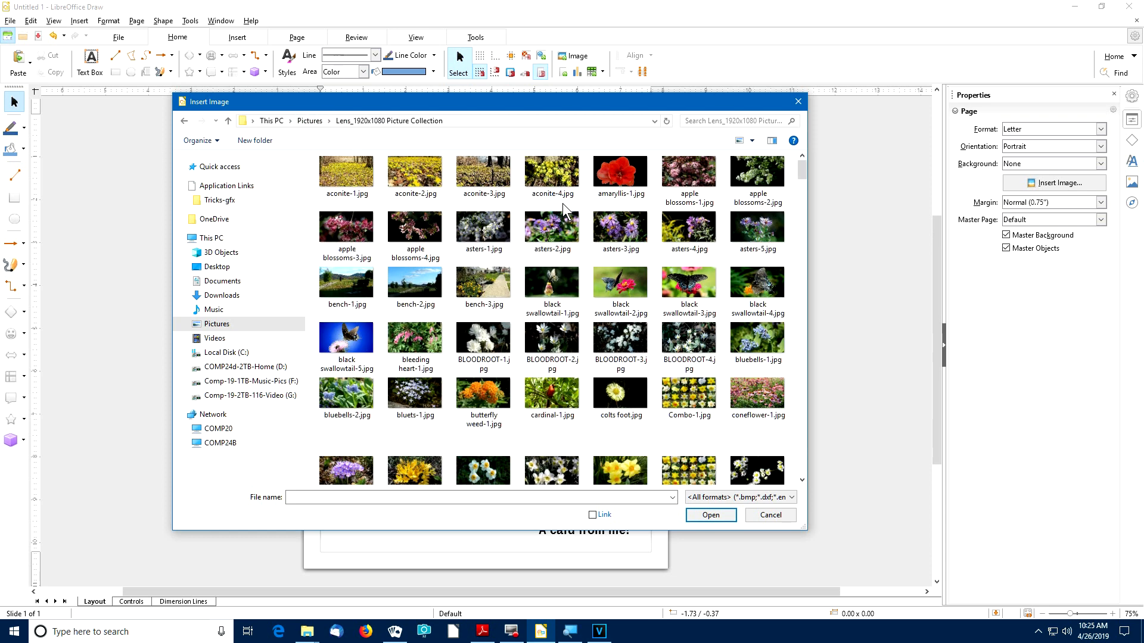
{"action": "mouse_move", "coordinate": [803, 170]}
{"action": "left_mouse_down"}
{"action": "mouse_move", "coordinate": [803, 209]}
{"action": "mouse_move", "coordinate": [803, 170]}
{"action": "left_mouse_up"}
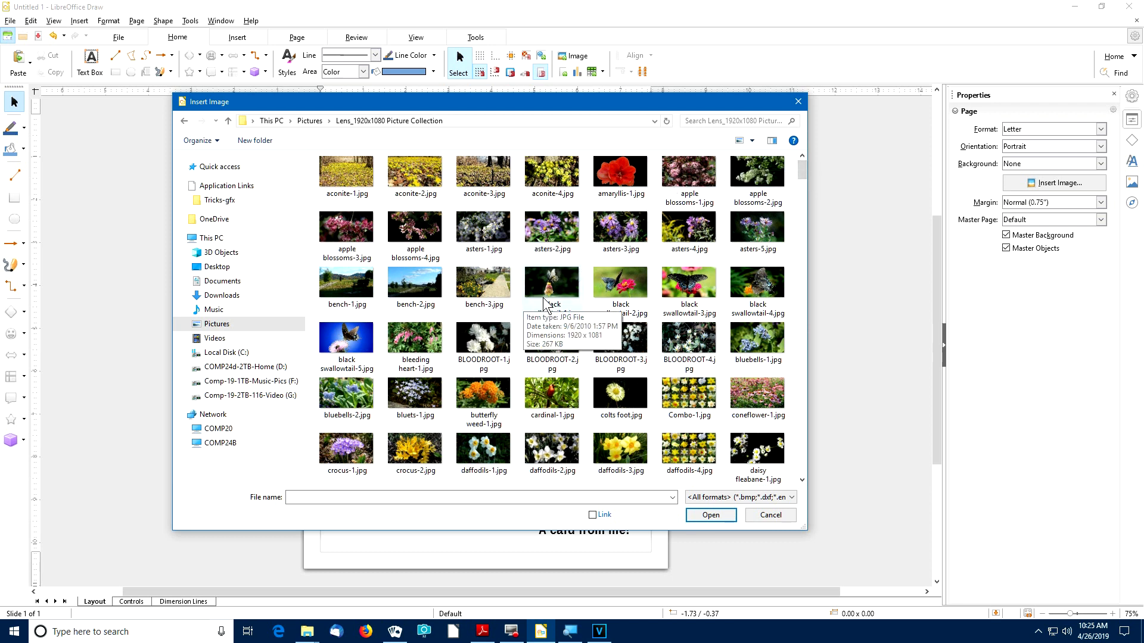
{"action": "left_click", "coordinate": [603, 286]}
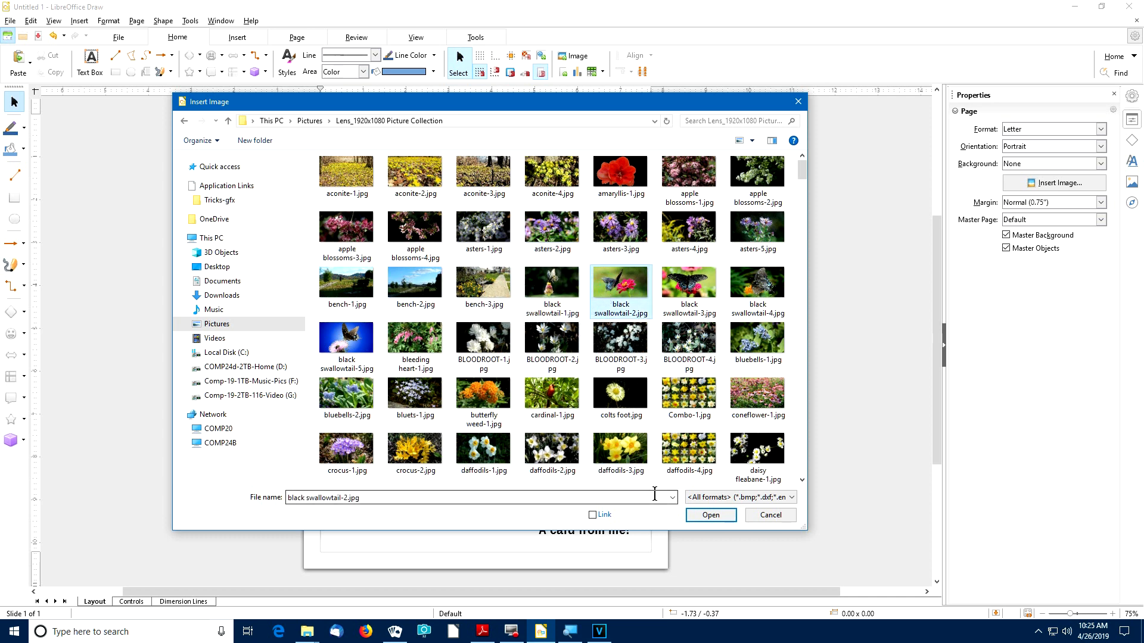
{"action": "left_click", "coordinate": [710, 516]}
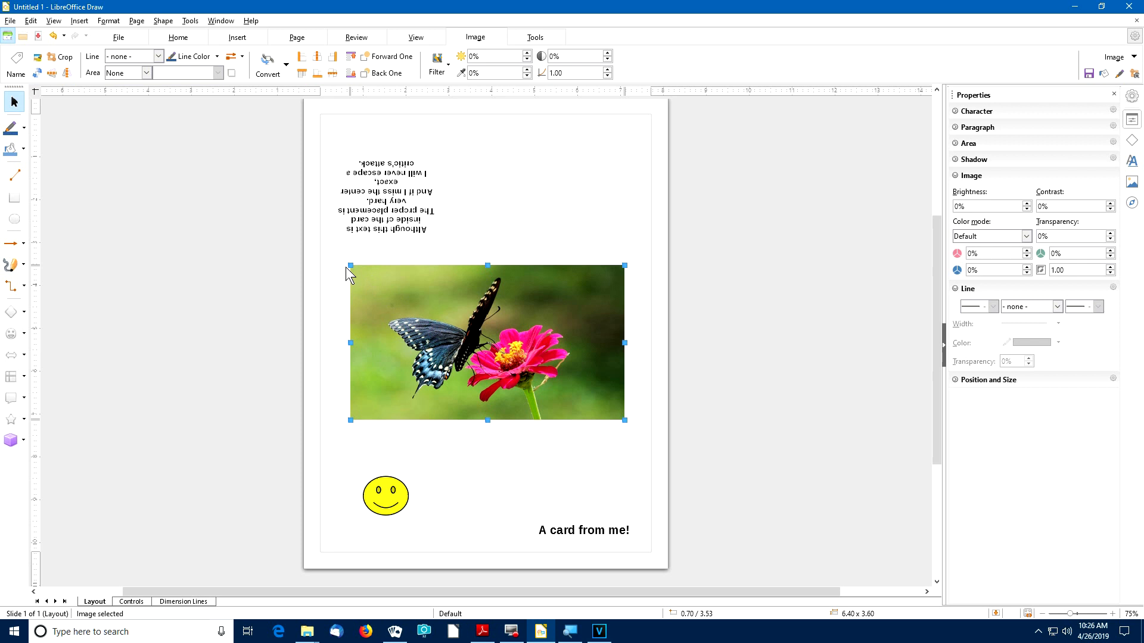
Display the picture's position and size properties, shift it to the page's lower right quarter and resize it to about 2.30 x 2.90 inches.
{"action": "left_click", "coordinate": [960, 380]}
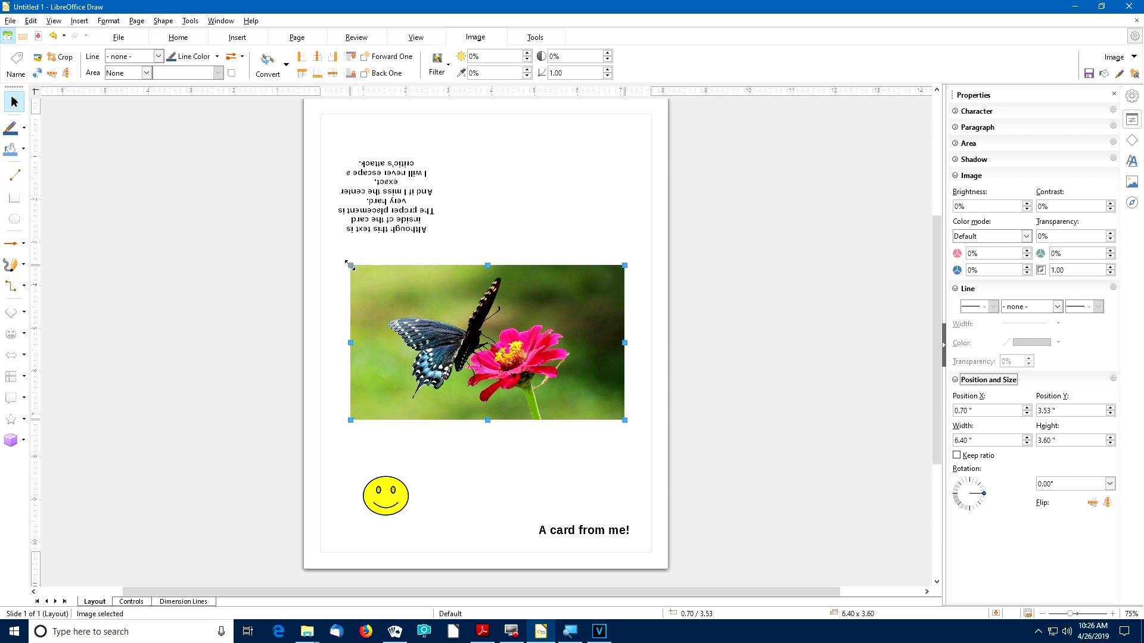
{"action": "left_click_drag", "start_coordinate": [350, 266], "coordinate": [524, 337]}
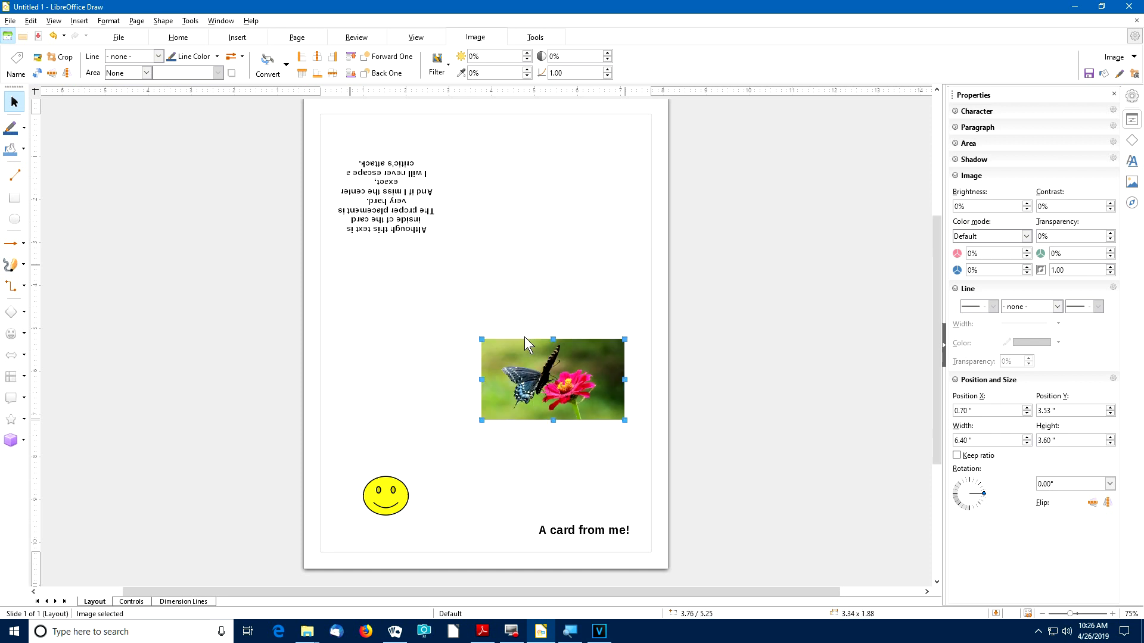
{"action": "left_click_drag", "start_coordinate": [545, 375], "coordinate": [566, 441]}
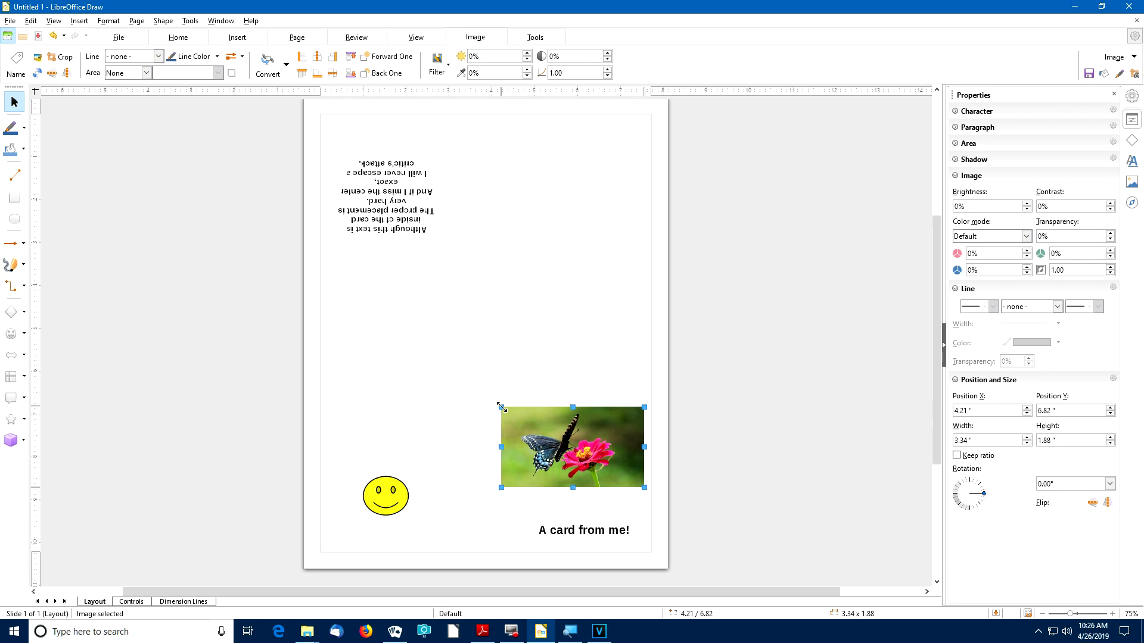
{"action": "left_click_drag", "start_coordinate": [501, 408], "coordinate": [545, 363]}
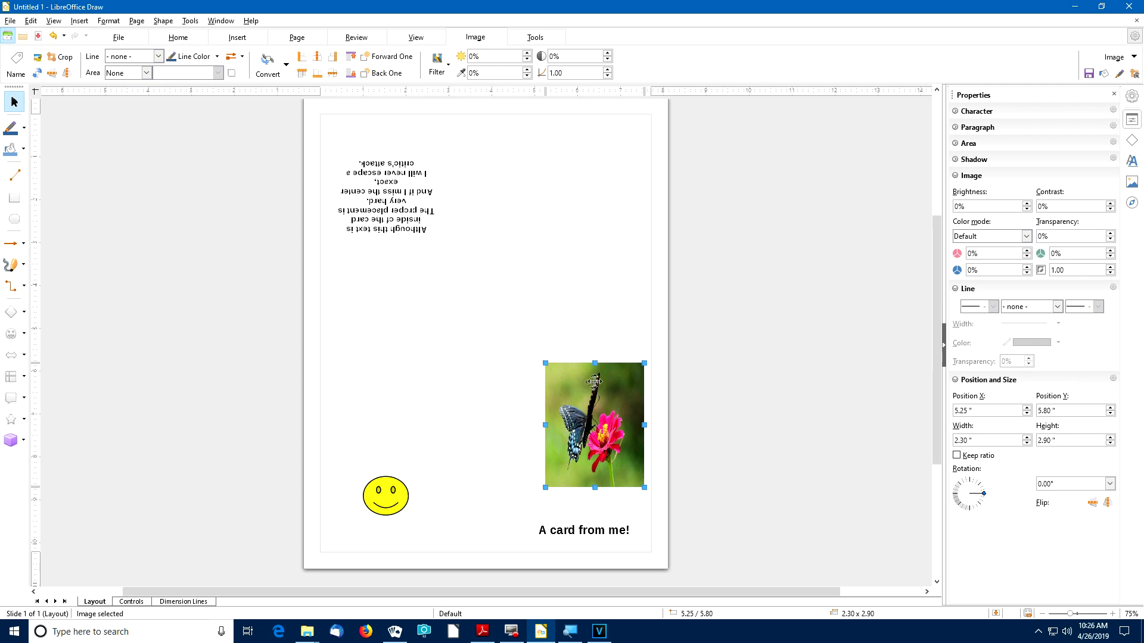
Move the butterfly picture to about 4.95 / 6.40 inches, above the "A card from me!" text, and turn on Keep ratio.
{"action": "left_click_drag", "start_coordinate": [610, 392], "coordinate": [598, 417]}
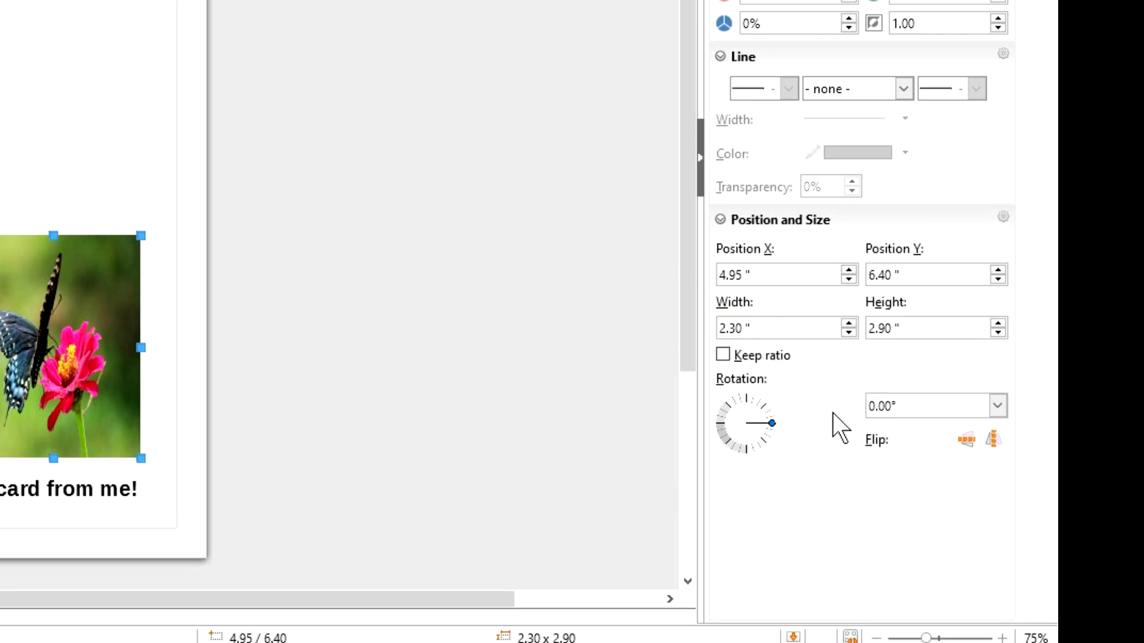
{"action": "left_click", "coordinate": [722, 357]}
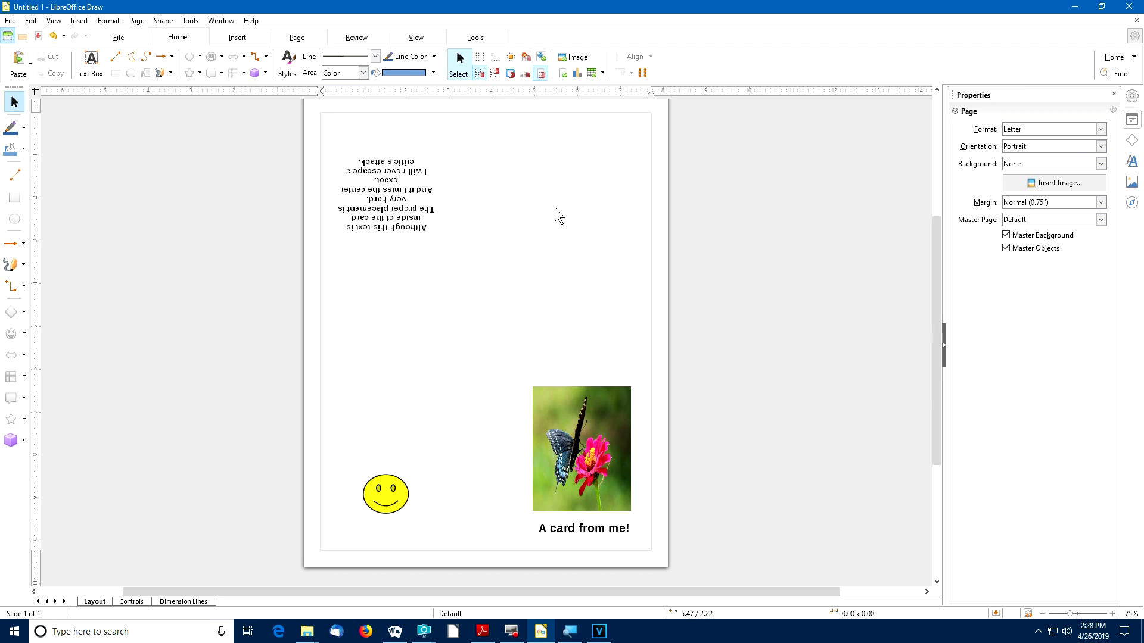
Give the butterfly picture a Continuous outline with a width of 6.0 pt.
{"action": "left_click", "coordinate": [581, 430]}
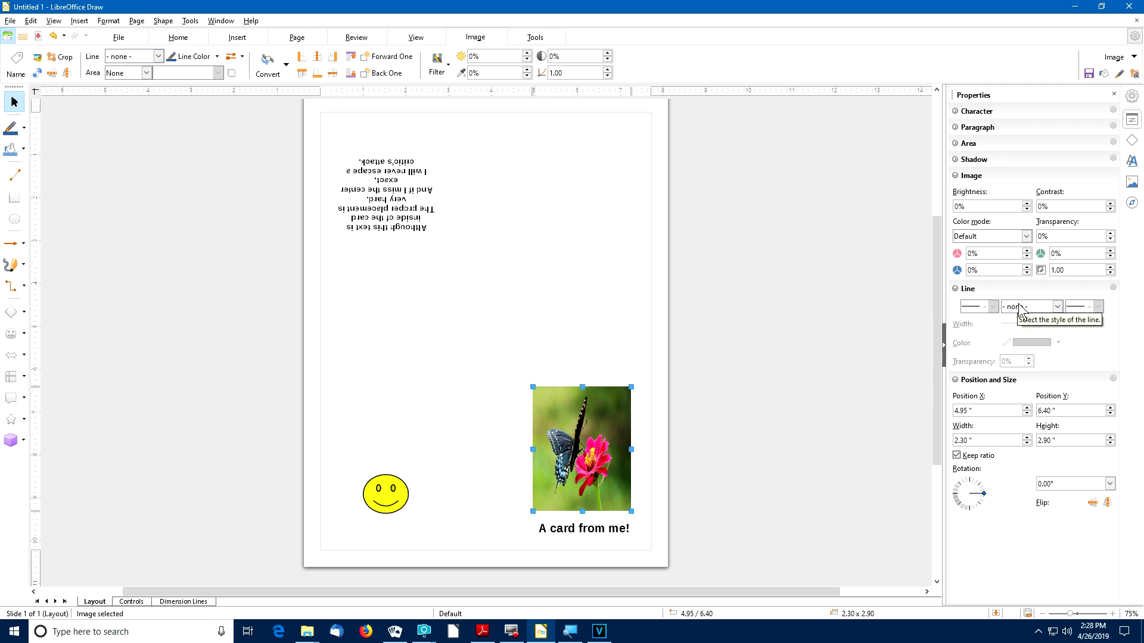
{"action": "left_click", "coordinate": [1058, 307]}
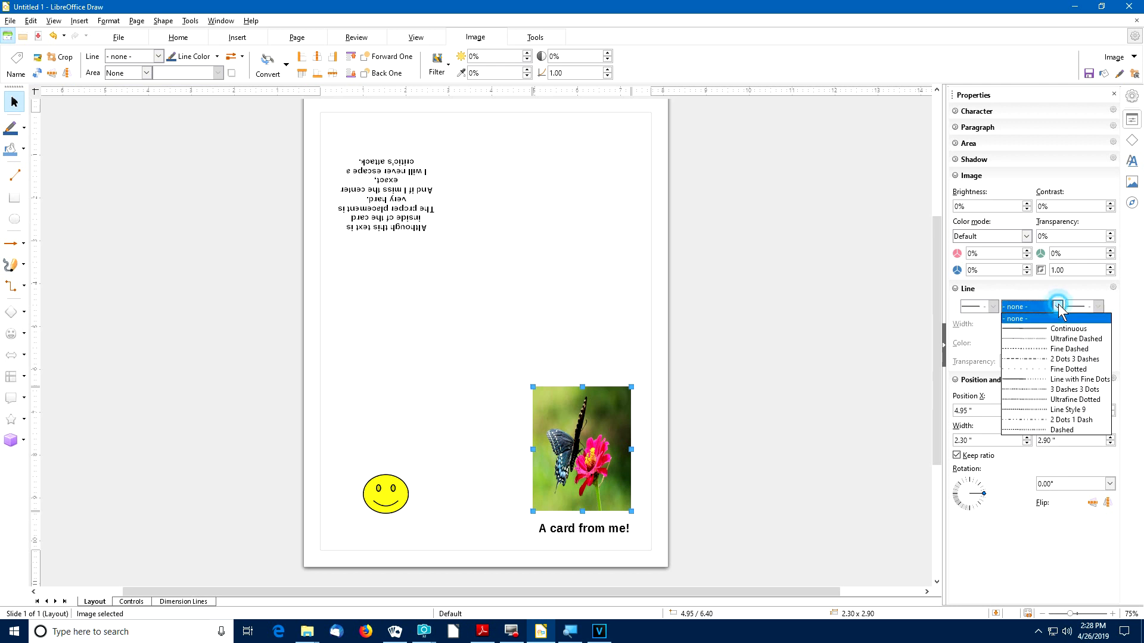
{"action": "left_click", "coordinate": [1044, 330]}
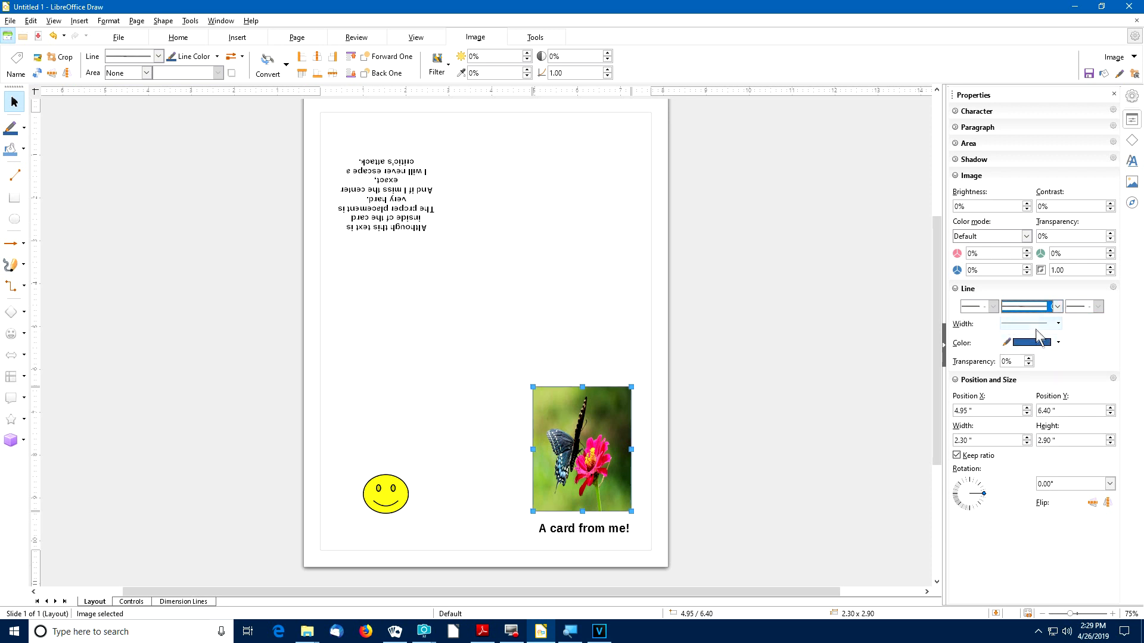
{"action": "left_click", "coordinate": [1034, 330]}
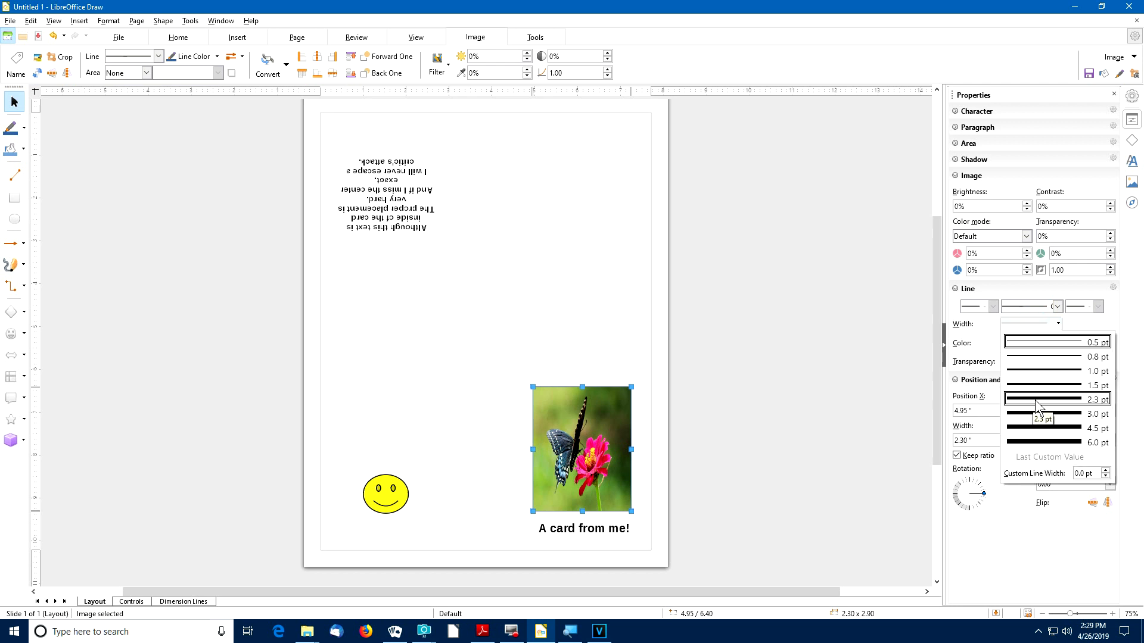
{"action": "left_click", "coordinate": [1047, 442]}
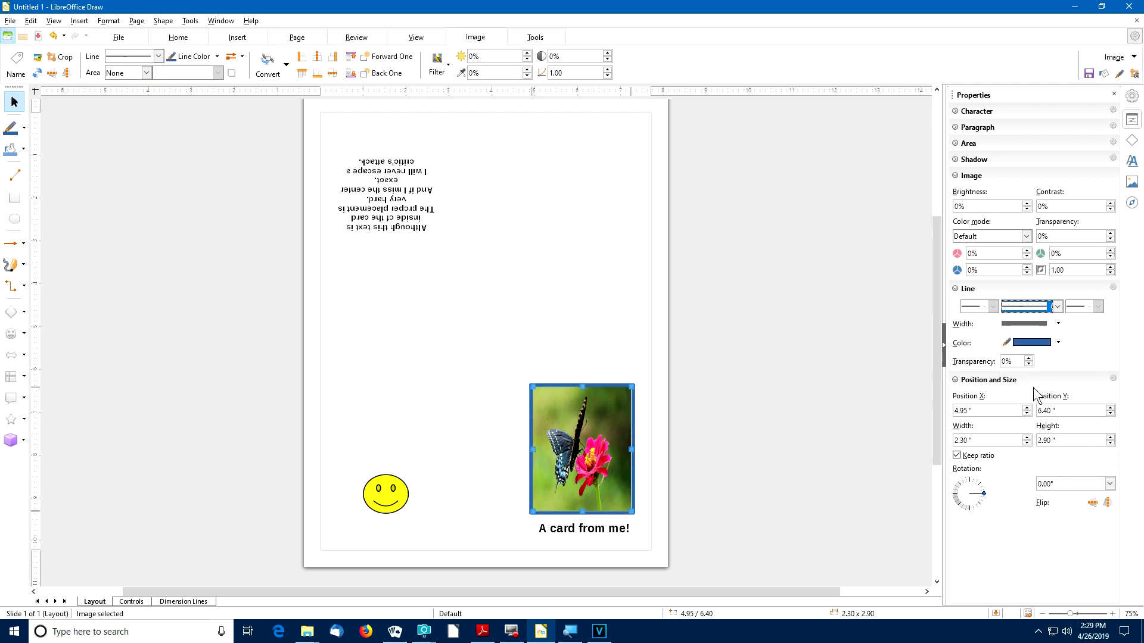
Set the butterfly picture's outline color to green from the standard palette and deselect the picture.
{"action": "left_click", "coordinate": [1043, 344]}
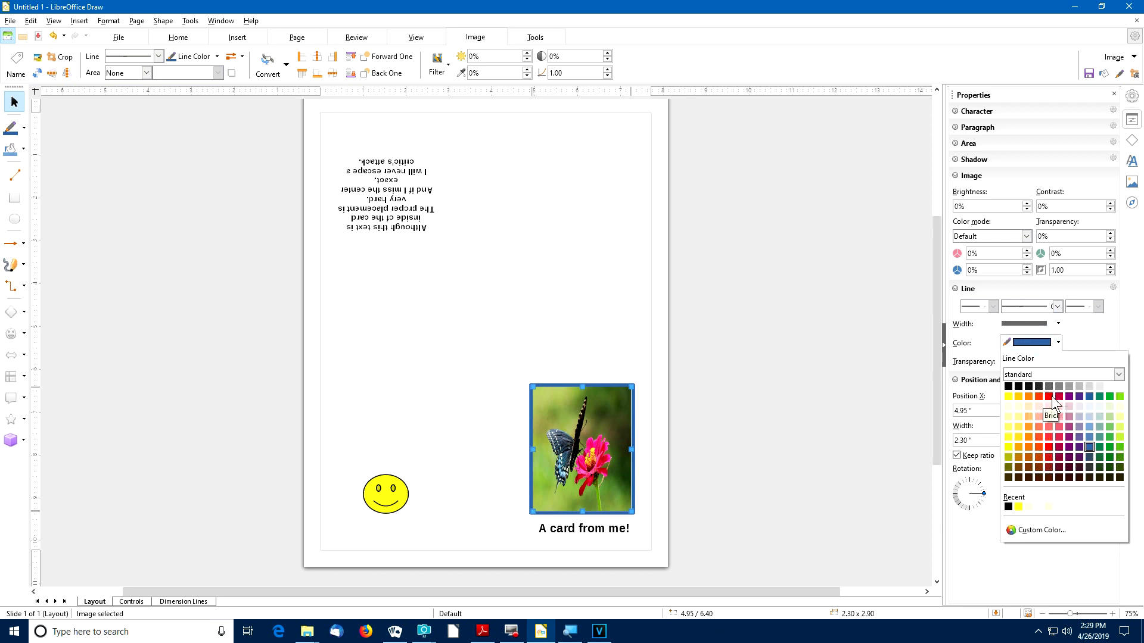
{"action": "left_click", "coordinate": [1110, 396]}
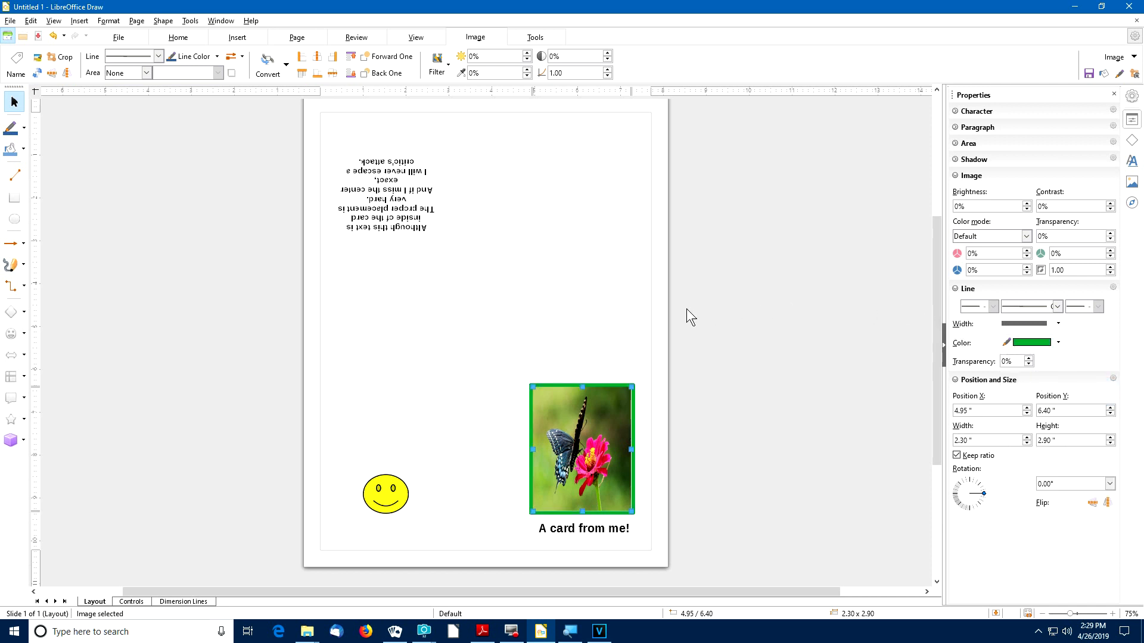
{"action": "left_click", "coordinate": [607, 315]}
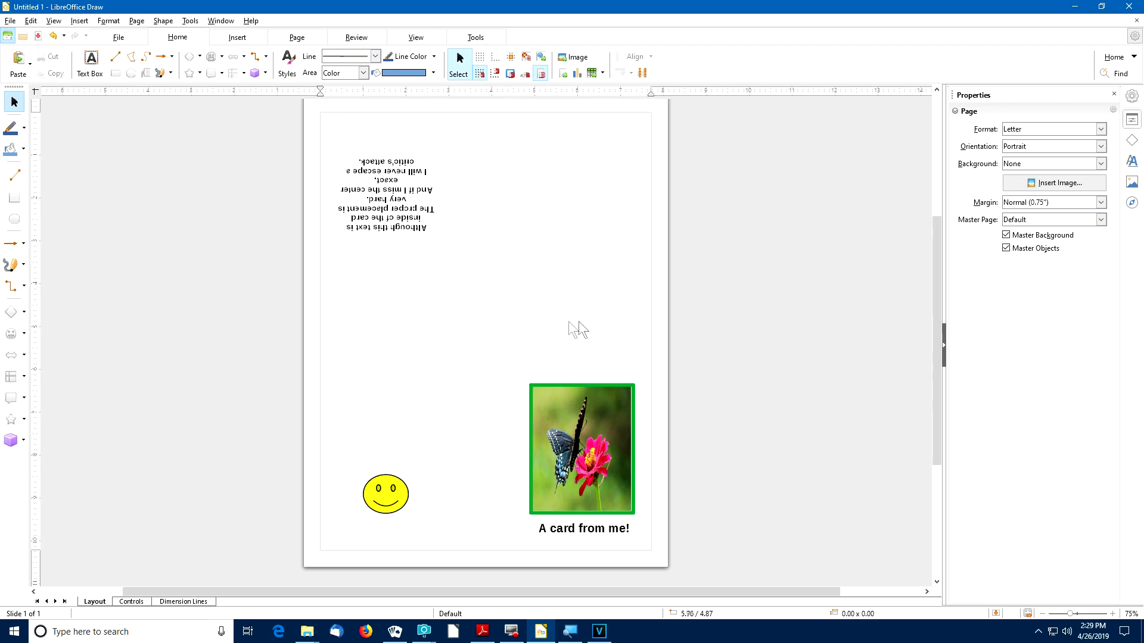
Enable a shadow on the butterfly picture and set its distance to 12 pt.
{"action": "left_click", "coordinate": [599, 405]}
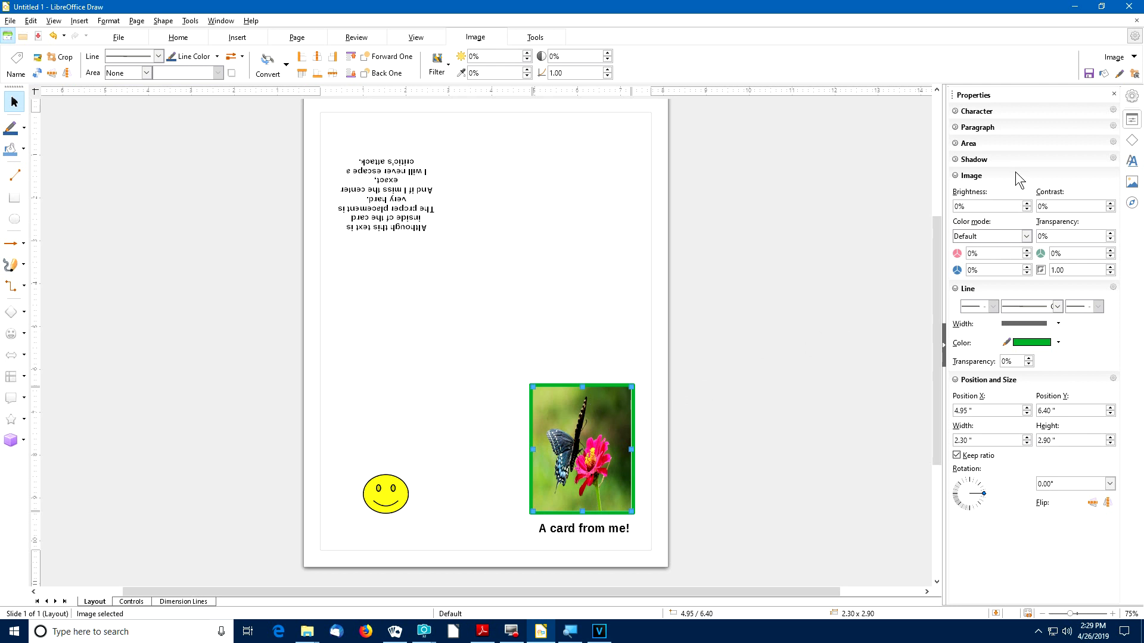
{"action": "left_click", "coordinate": [956, 160]}
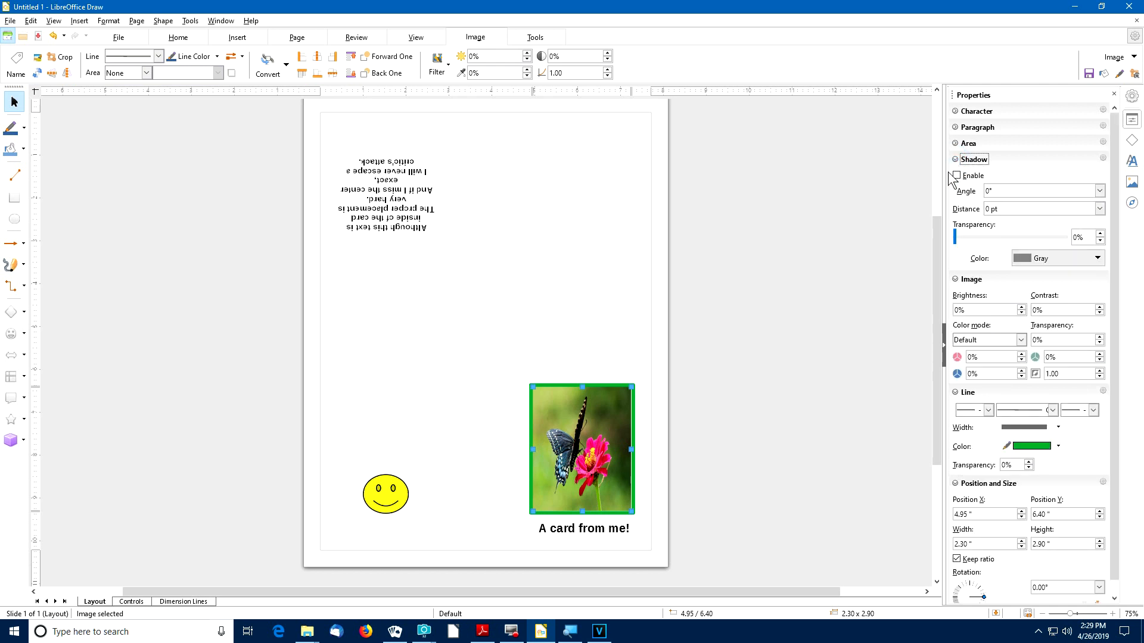
{"action": "left_click", "coordinate": [957, 175]}
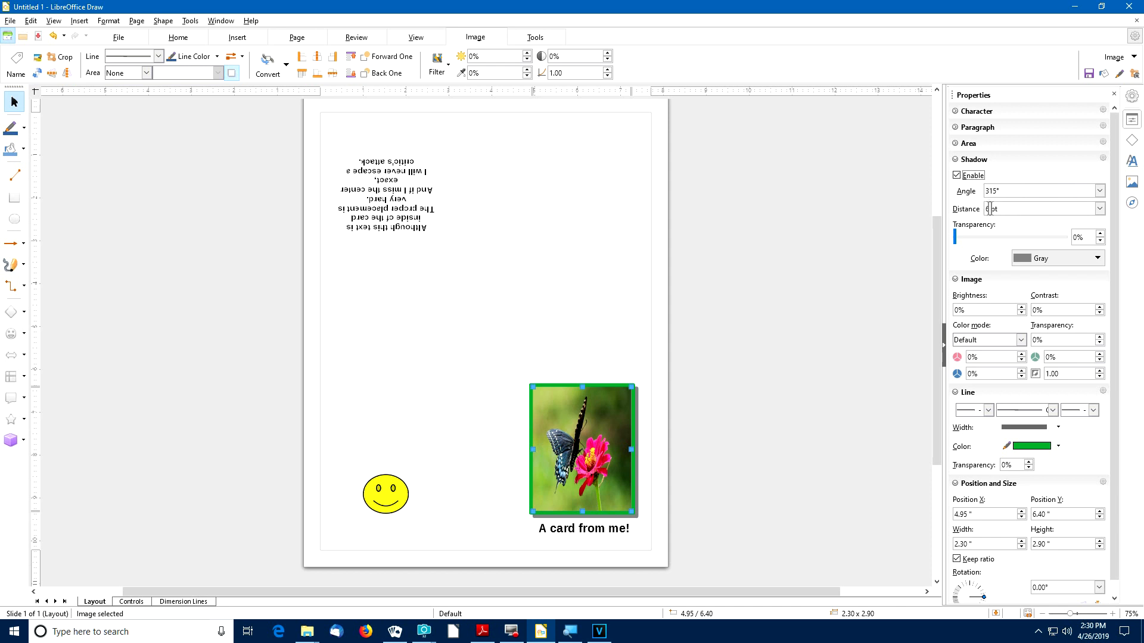
{"action": "left_click", "coordinate": [1099, 208]}
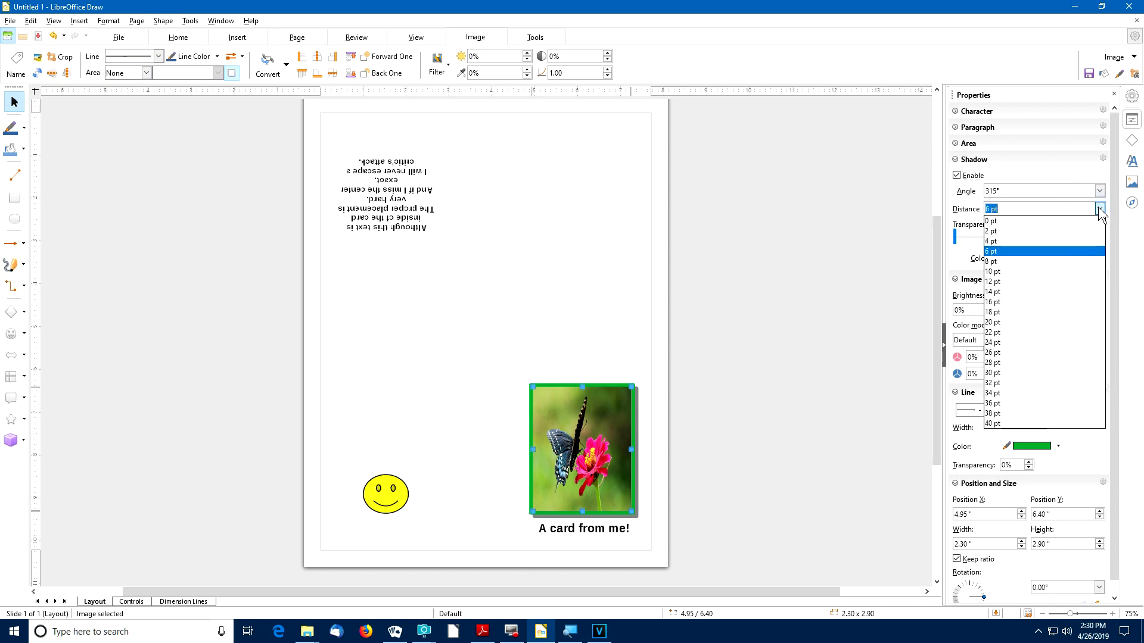
{"action": "left_click", "coordinate": [996, 280]}
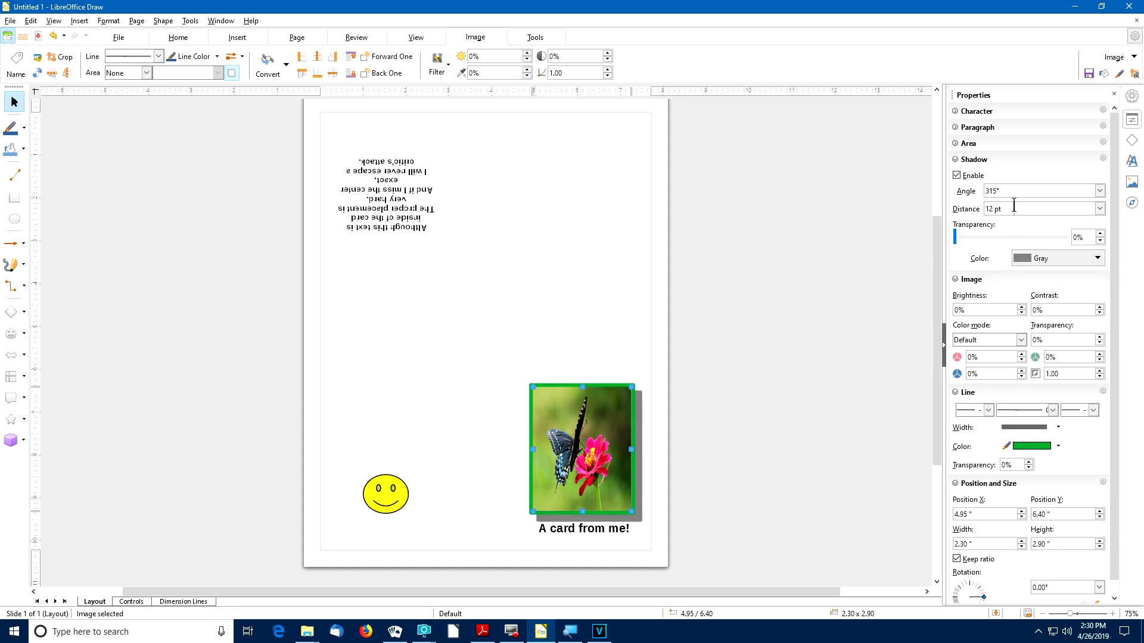
Try the picture's shadow at 45° before settling on a 225° angle, and color it Dark Green 2.
{"action": "left_click", "coordinate": [1099, 191]}
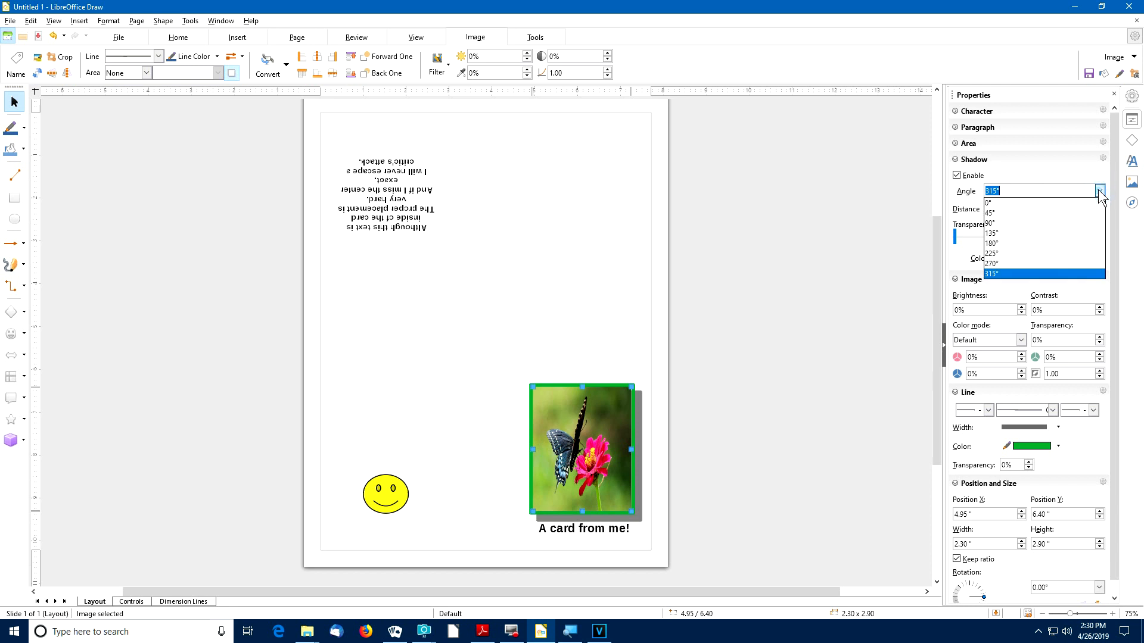
{"action": "left_click", "coordinate": [991, 213]}
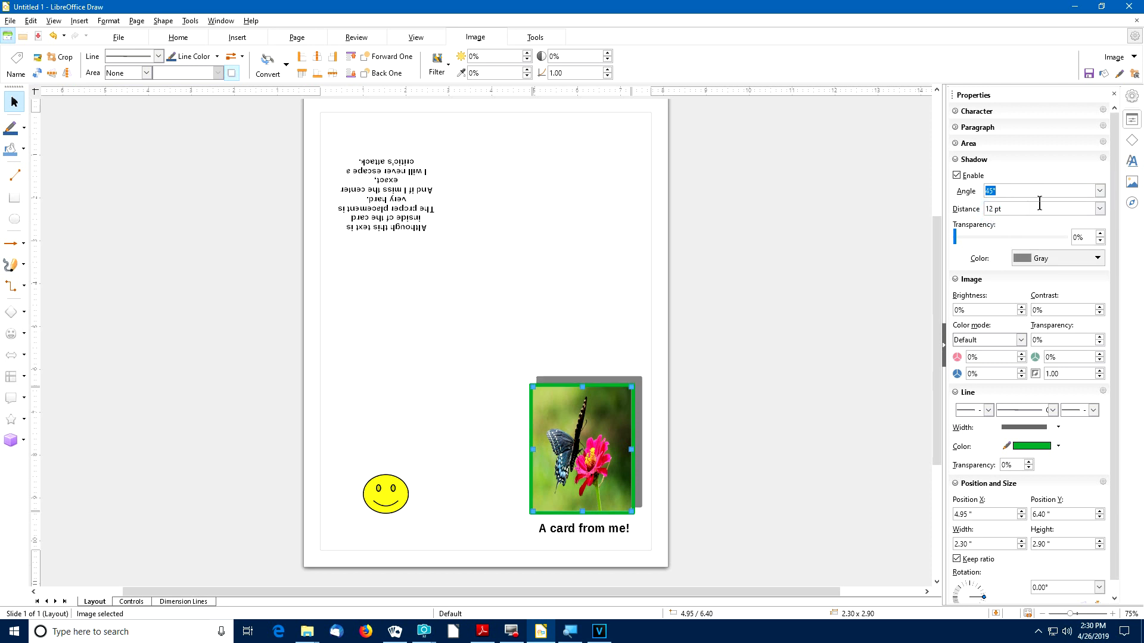
{"action": "left_click", "coordinate": [1100, 191]}
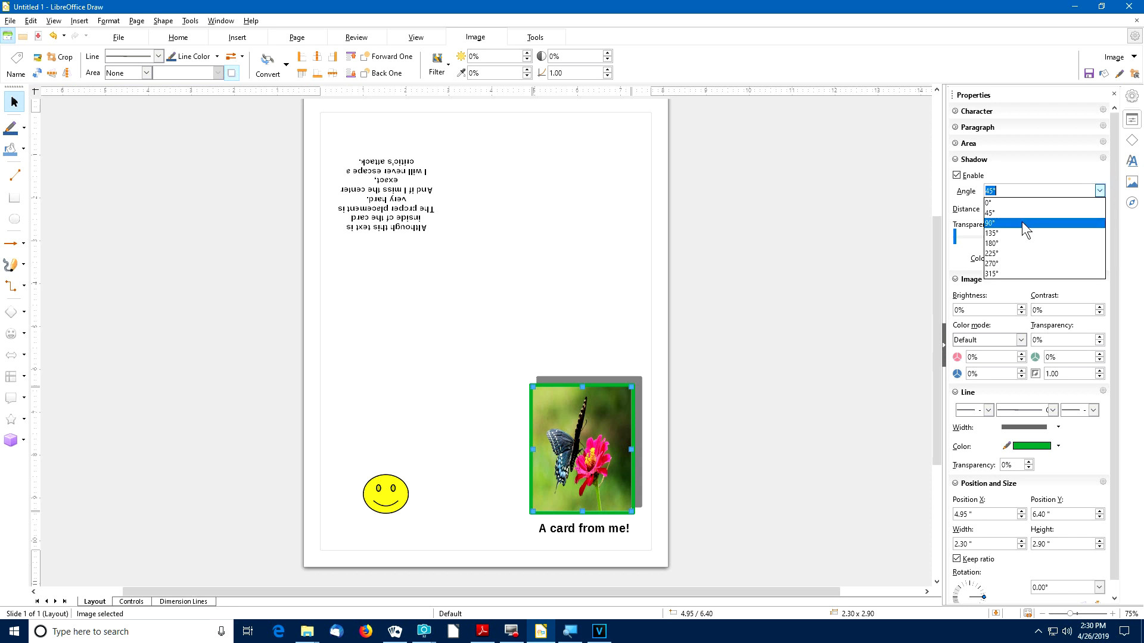
{"action": "left_click", "coordinate": [1004, 253]}
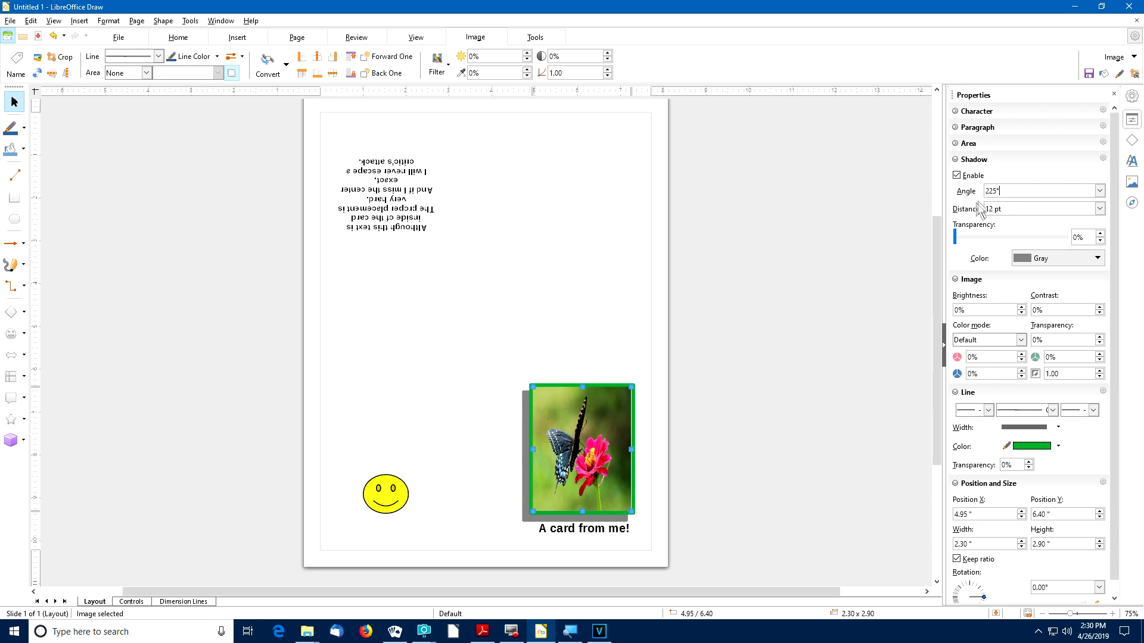
{"action": "left_click", "coordinate": [1054, 257]}
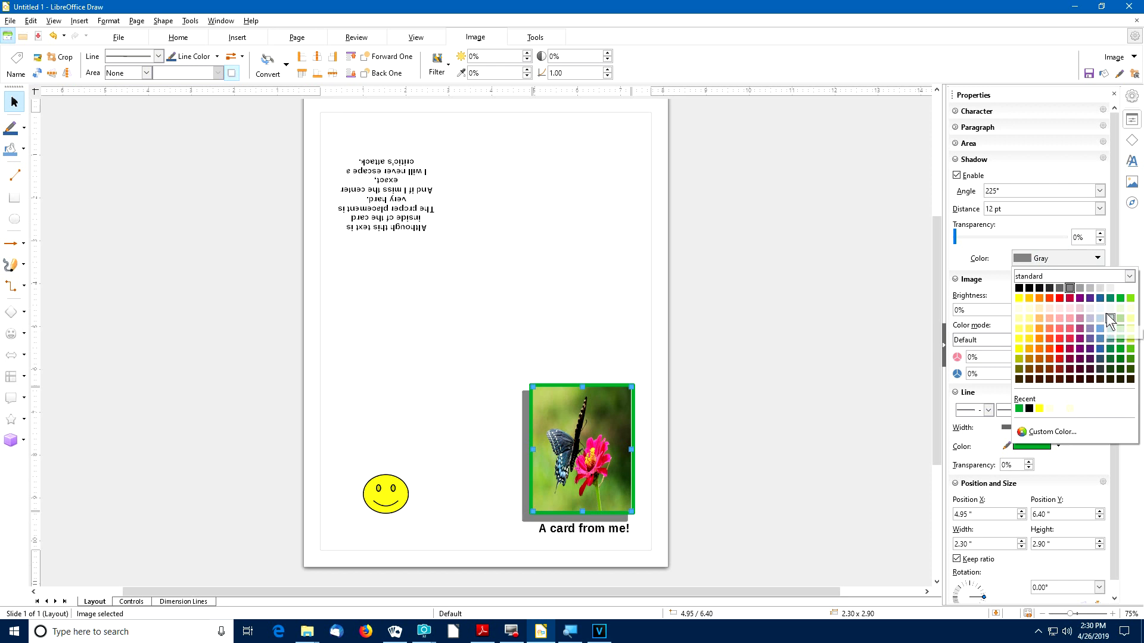
{"action": "left_click", "coordinate": [1120, 358]}
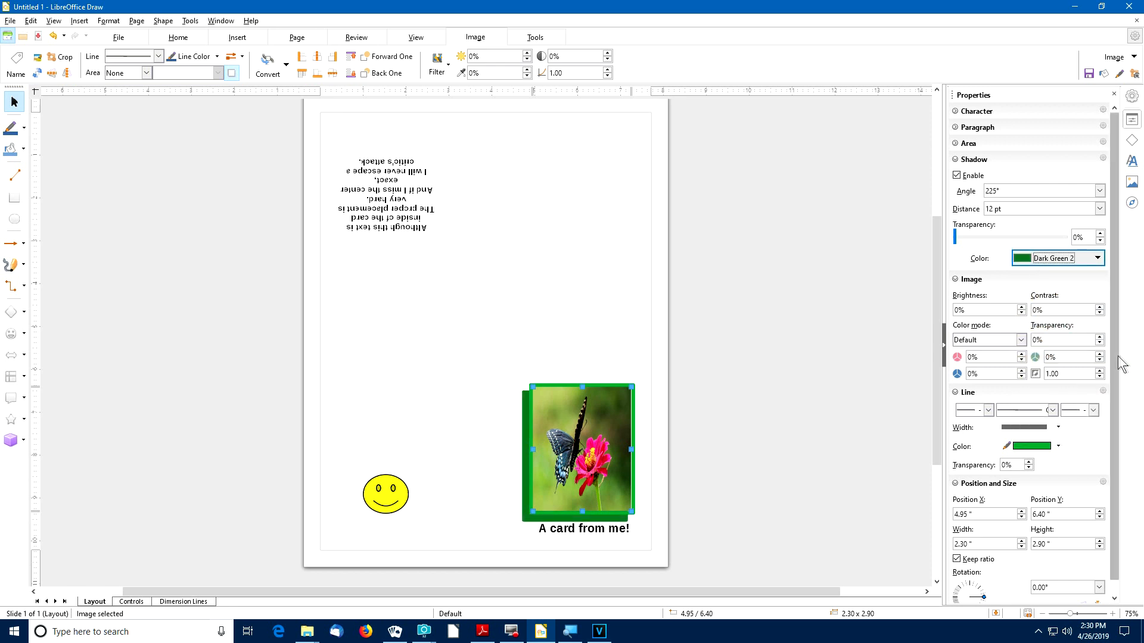
Change the butterfly picture's shadow color to Dark Green 3 and deselect the picture.
{"action": "left_click", "coordinate": [1085, 259]}
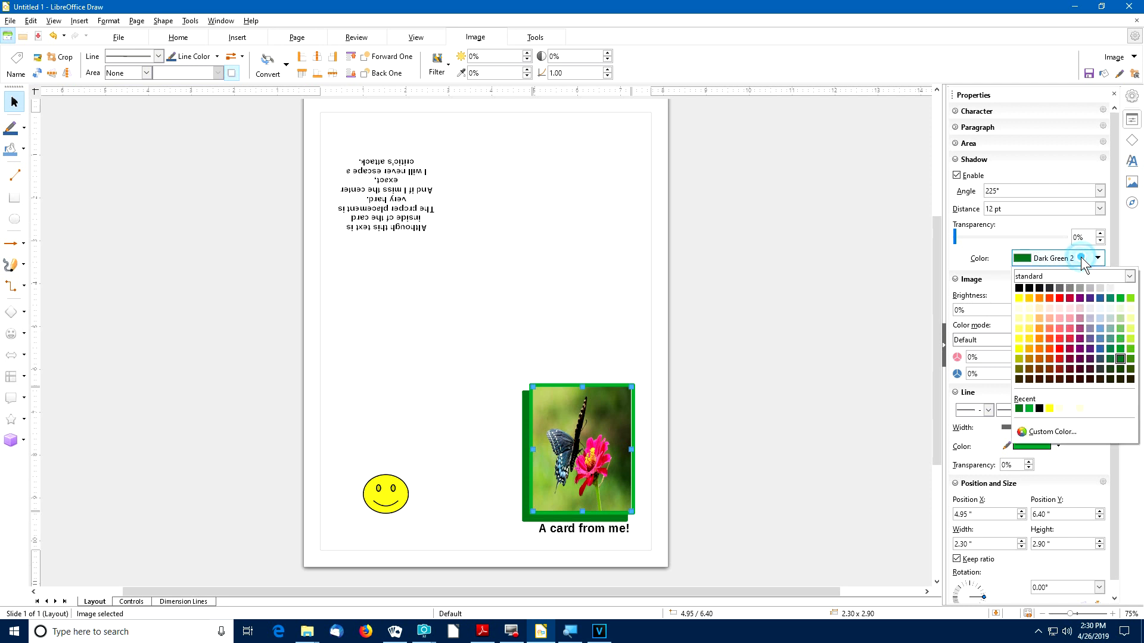
{"action": "left_click", "coordinate": [1110, 359]}
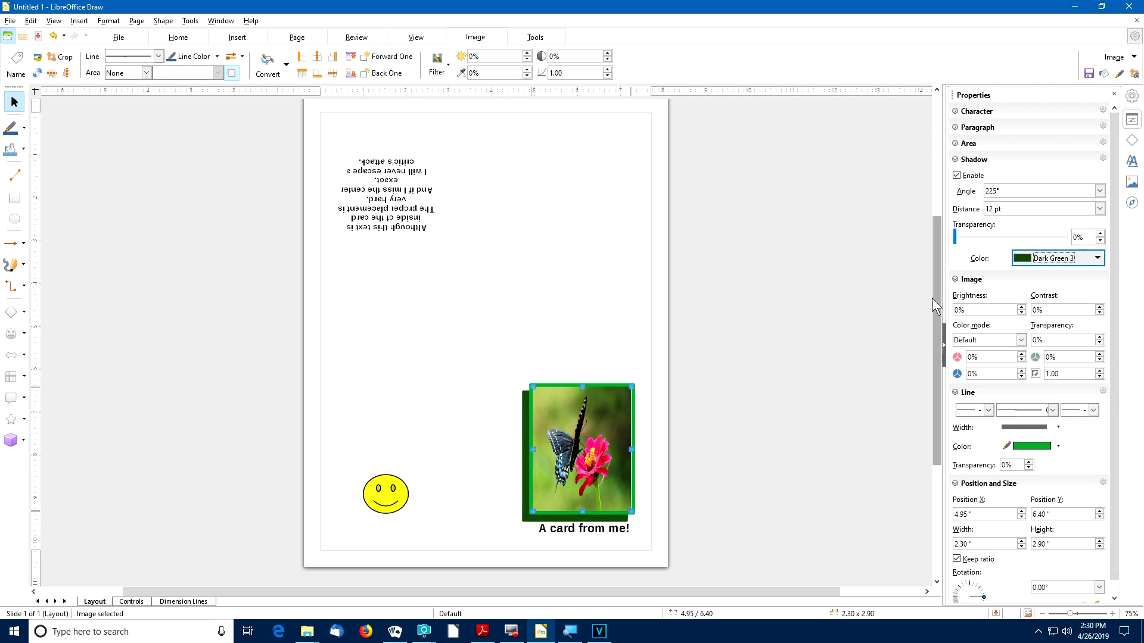
{"action": "left_click", "coordinate": [629, 269]}
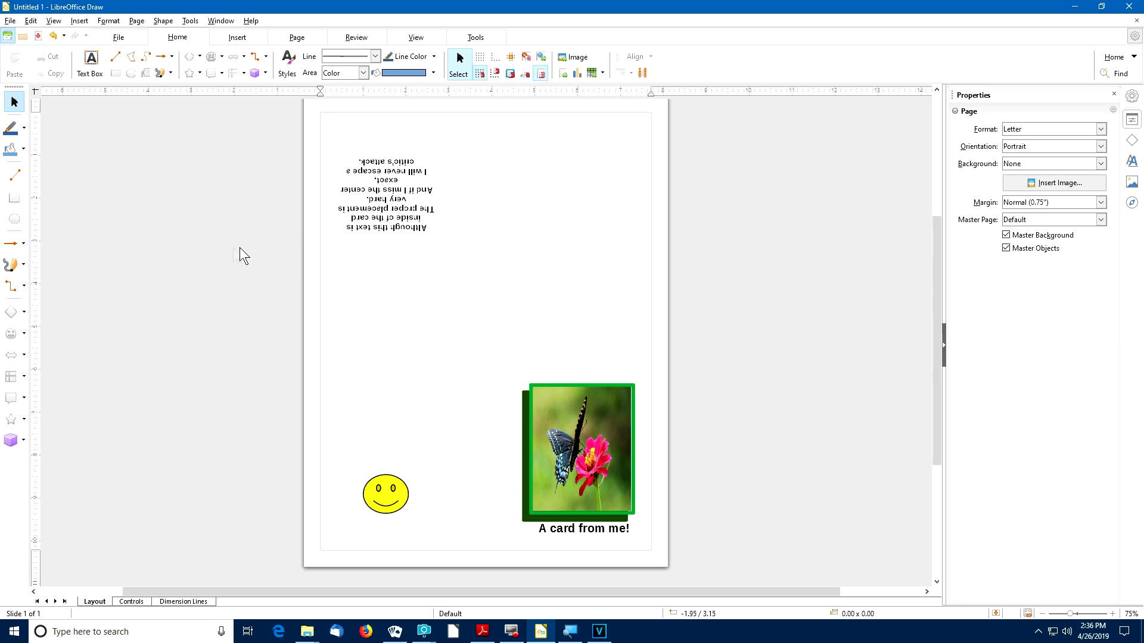
Open the Save As dialog for the untitled card drawing.
{"action": "left_click", "coordinate": [123, 40]}
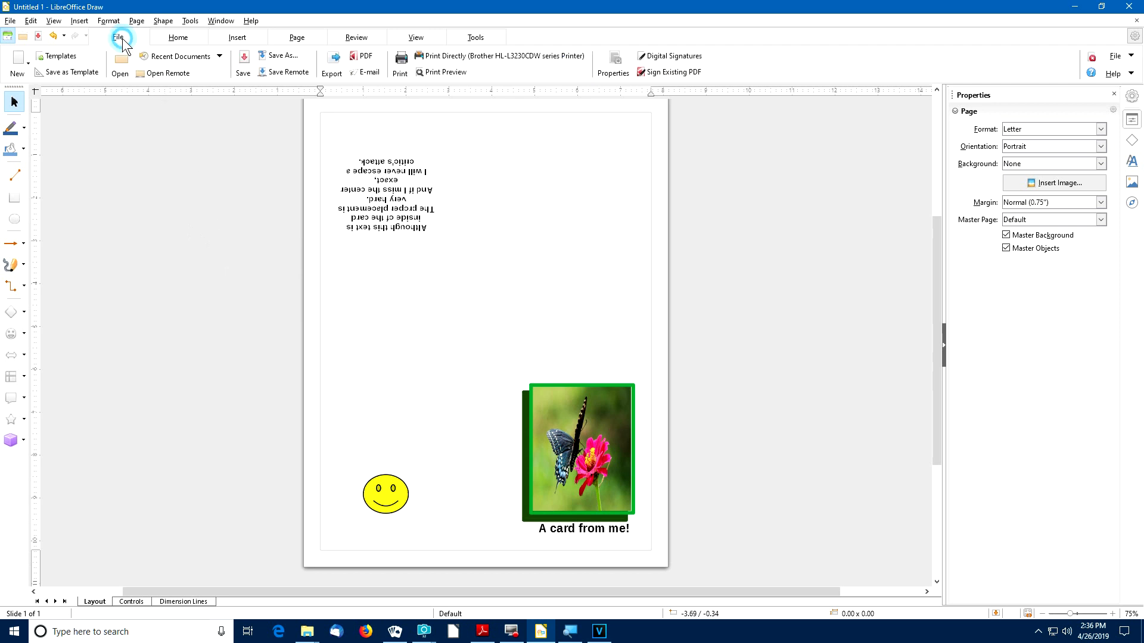
{"action": "left_click", "coordinate": [282, 58]}
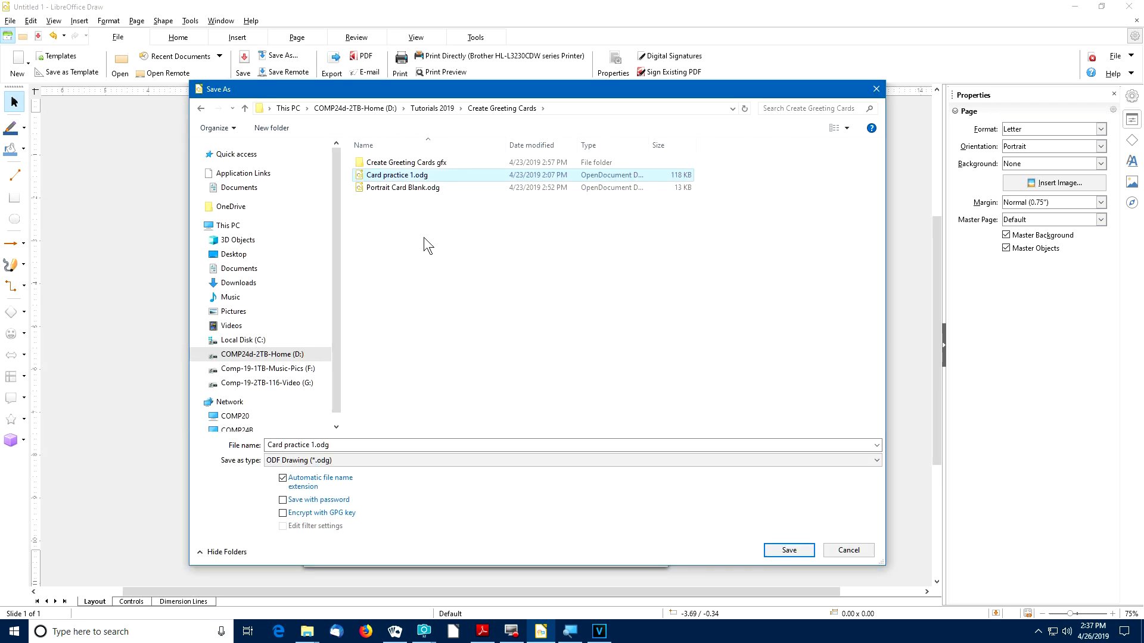
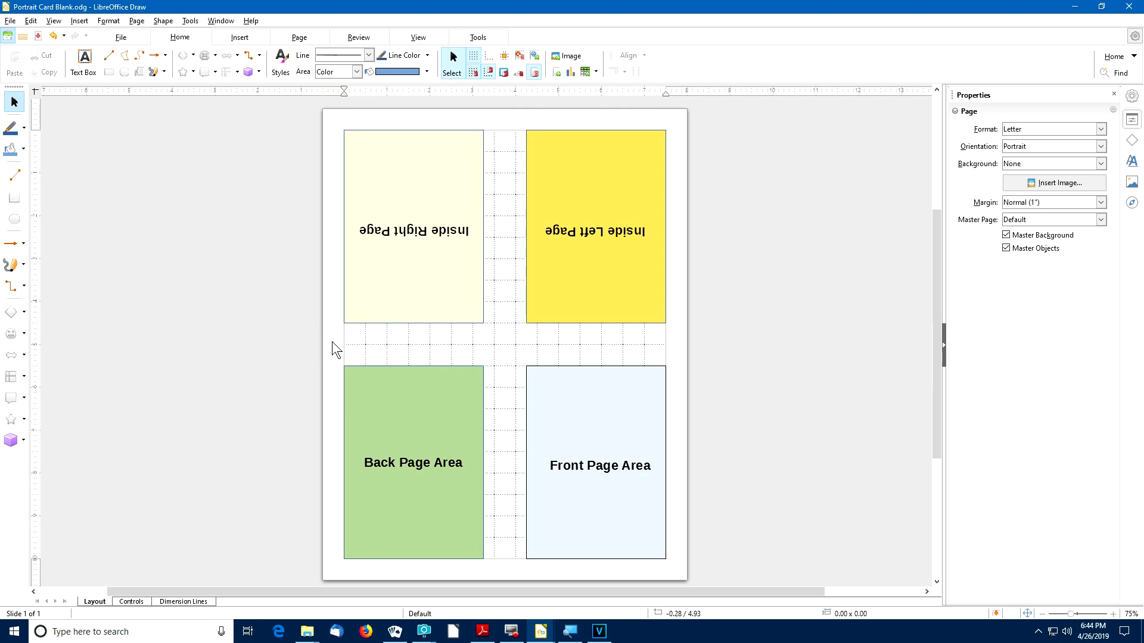
Insert a Sun symbol shape about 1.75" wide and 1.10" high below the Back Page Area label.
{"action": "left_click", "coordinate": [613, 404]}
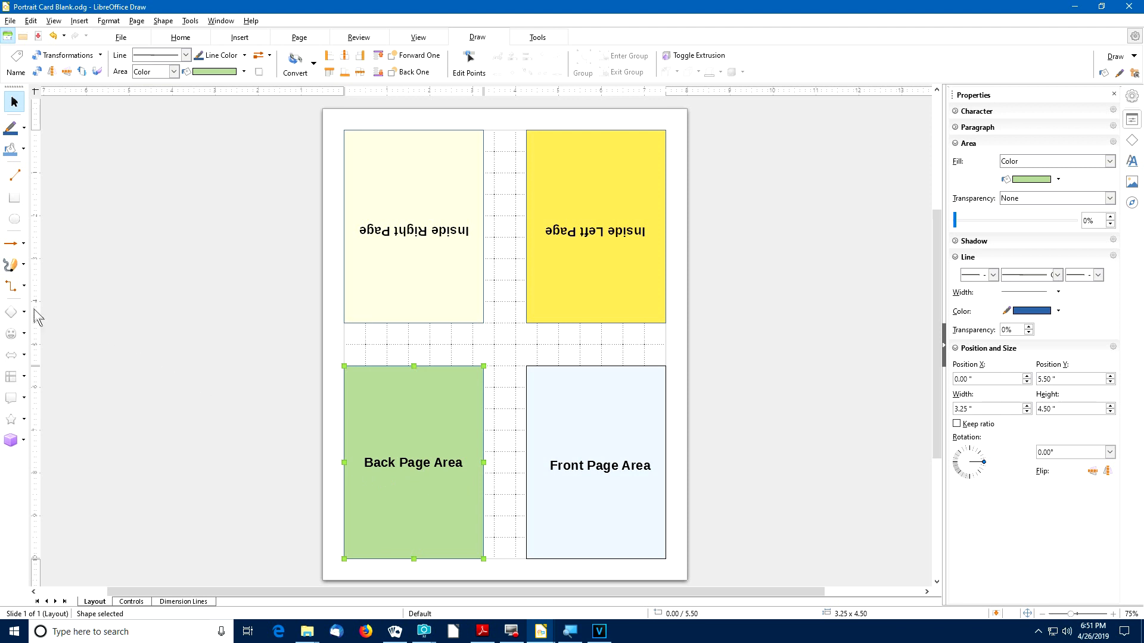
{"action": "left_click", "coordinate": [25, 334]}
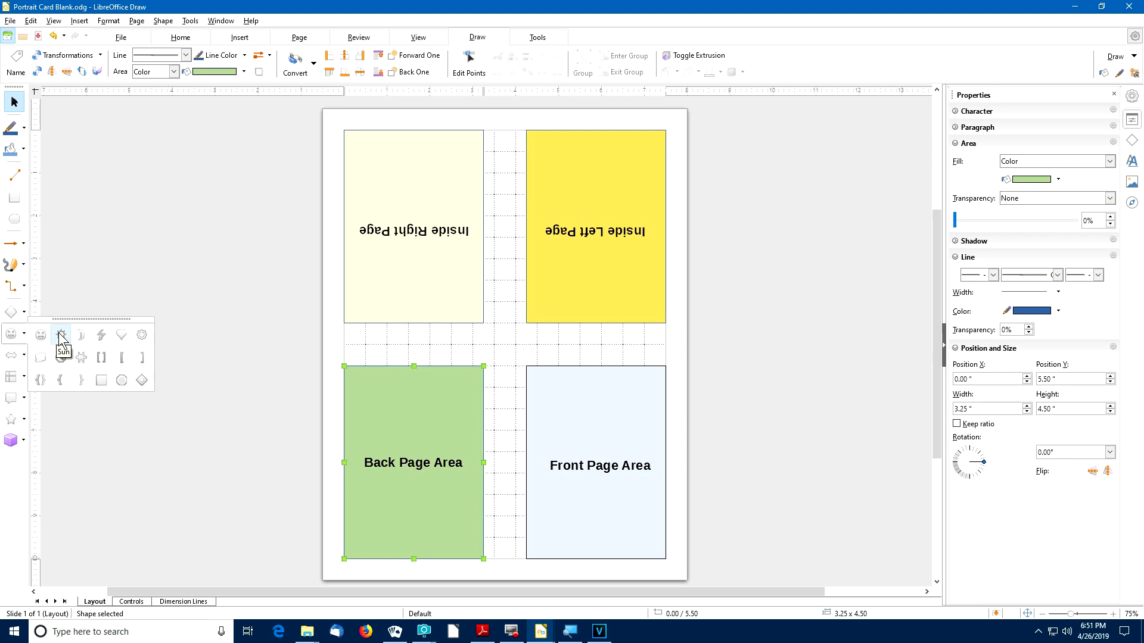
{"action": "left_click", "coordinate": [61, 337]}
{"action": "left_click", "coordinate": [429, 525]}
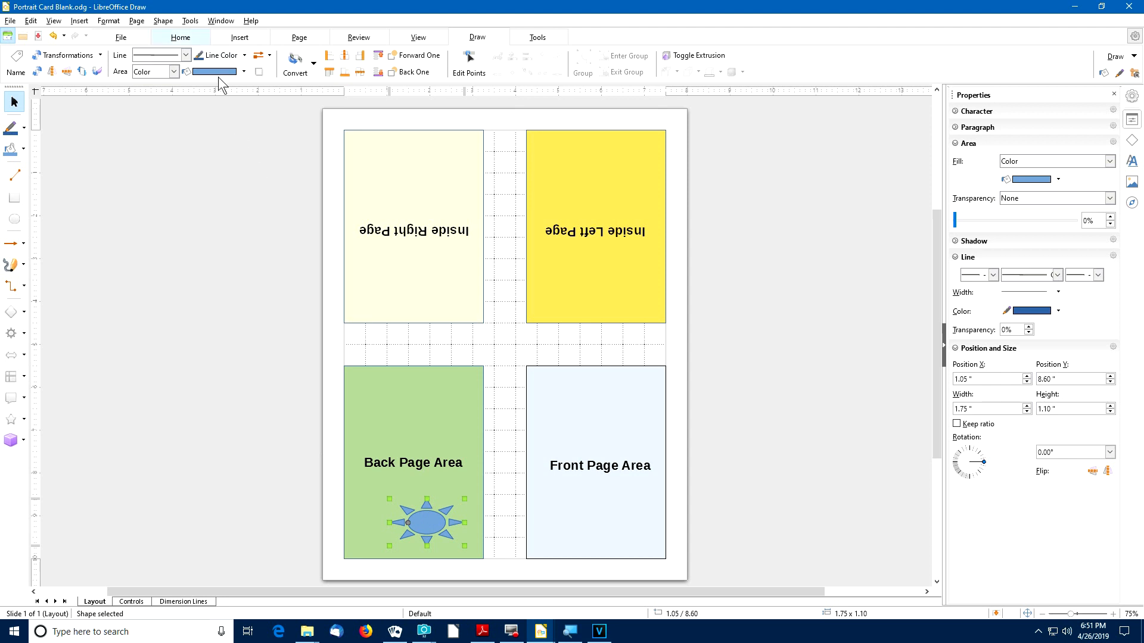
Fill the sun shape with the Sunshine gradient.
{"action": "left_click", "coordinate": [174, 72]}
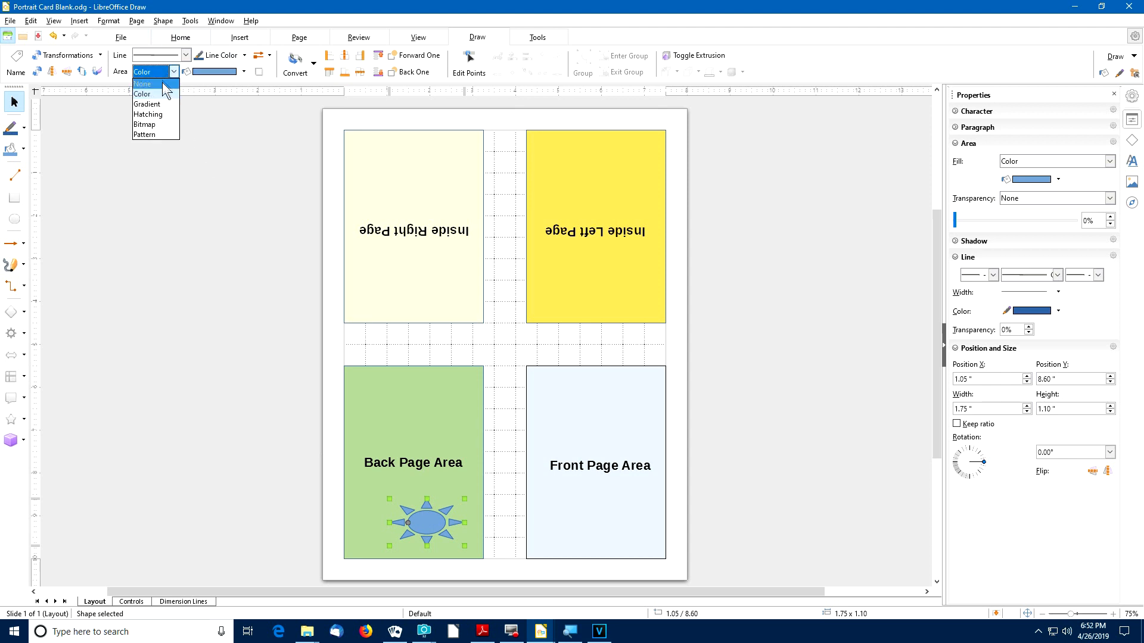
{"action": "left_click", "coordinate": [156, 104]}
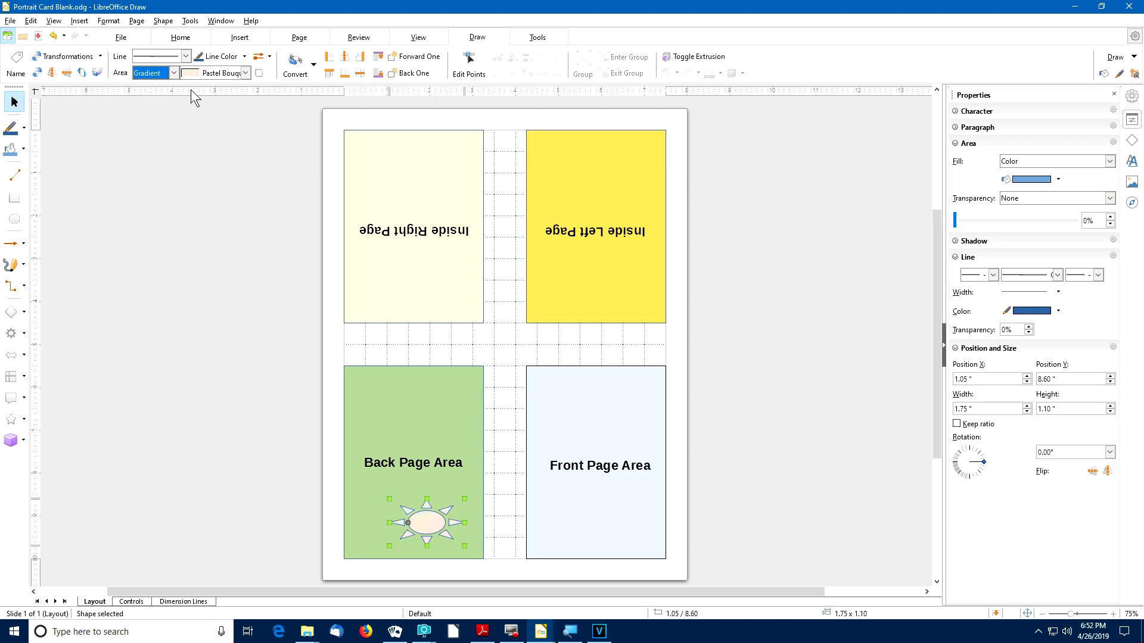
{"action": "left_click", "coordinate": [246, 73]}
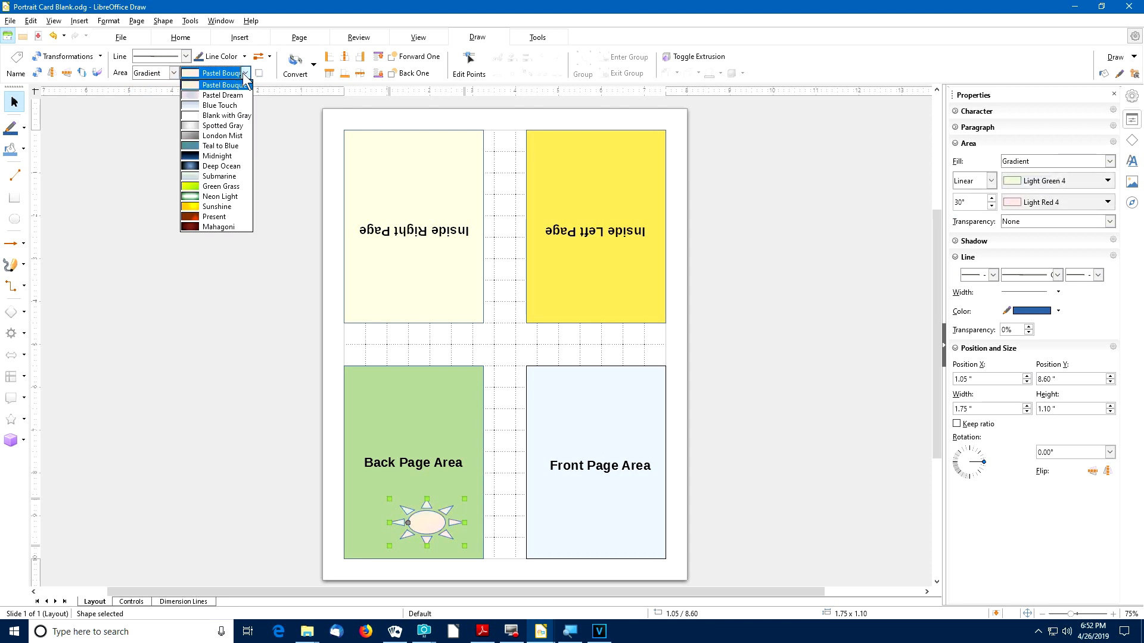
{"action": "left_click", "coordinate": [191, 208]}
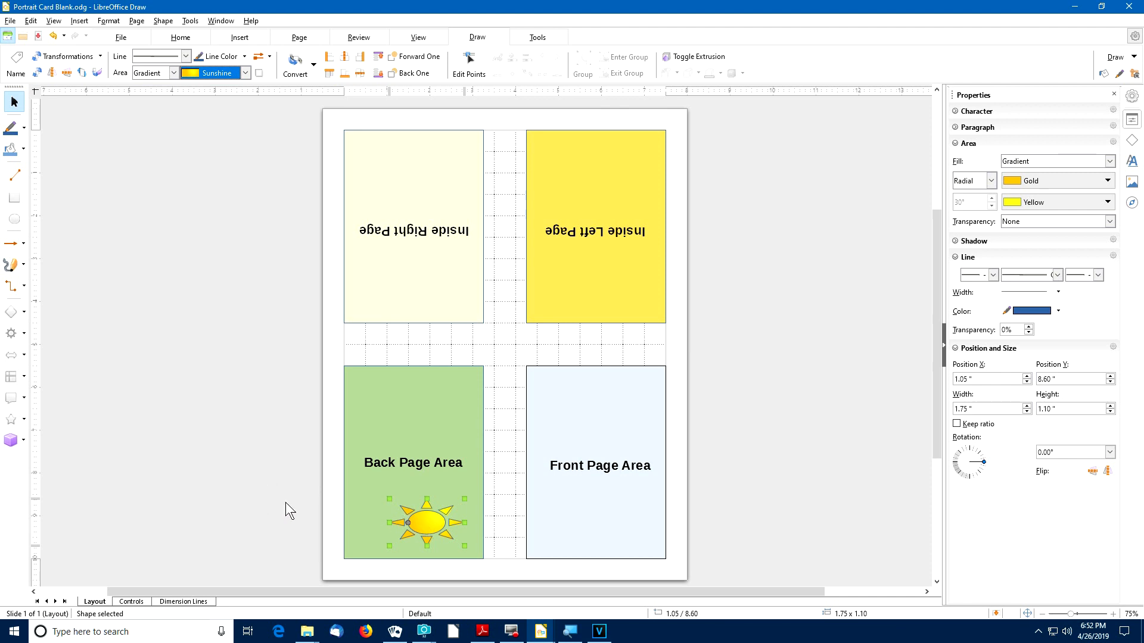
Move the sun shape to about X 0.70", Y 8.45" within the green back page area and deselect it.
{"action": "left_click", "coordinate": [425, 523]}
{"action": "left_click_drag", "start_coordinate": [424, 526], "coordinate": [409, 515]}
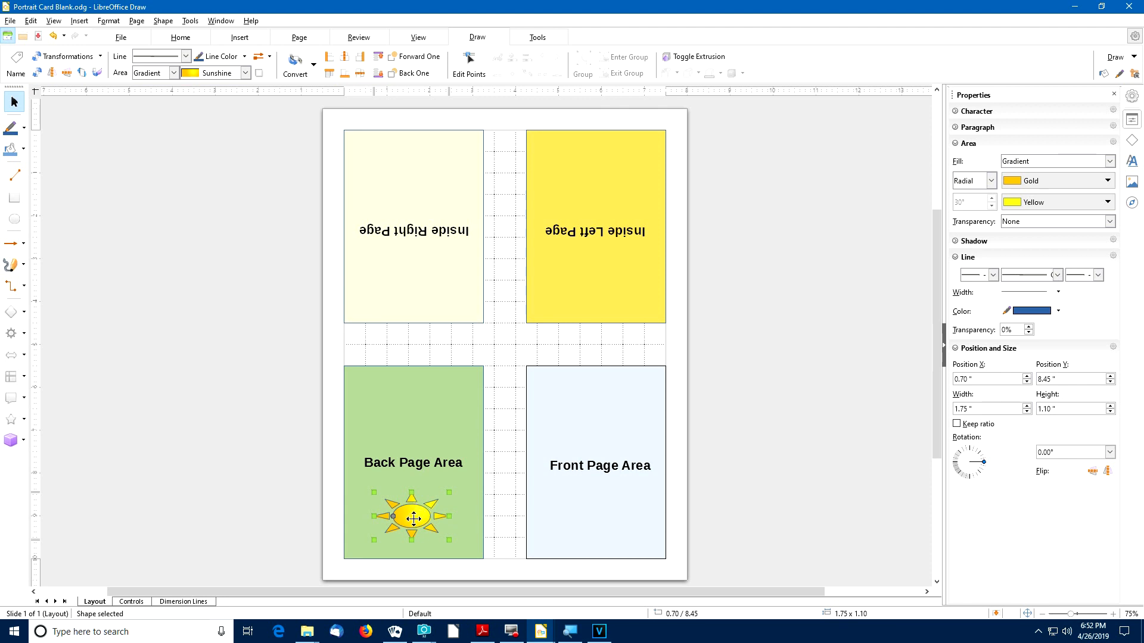
{"action": "left_click", "coordinate": [267, 413]}
Delete the green placeholder rectangle behind the Back Page Area label and the sun.
{"action": "left_click", "coordinate": [379, 391]}
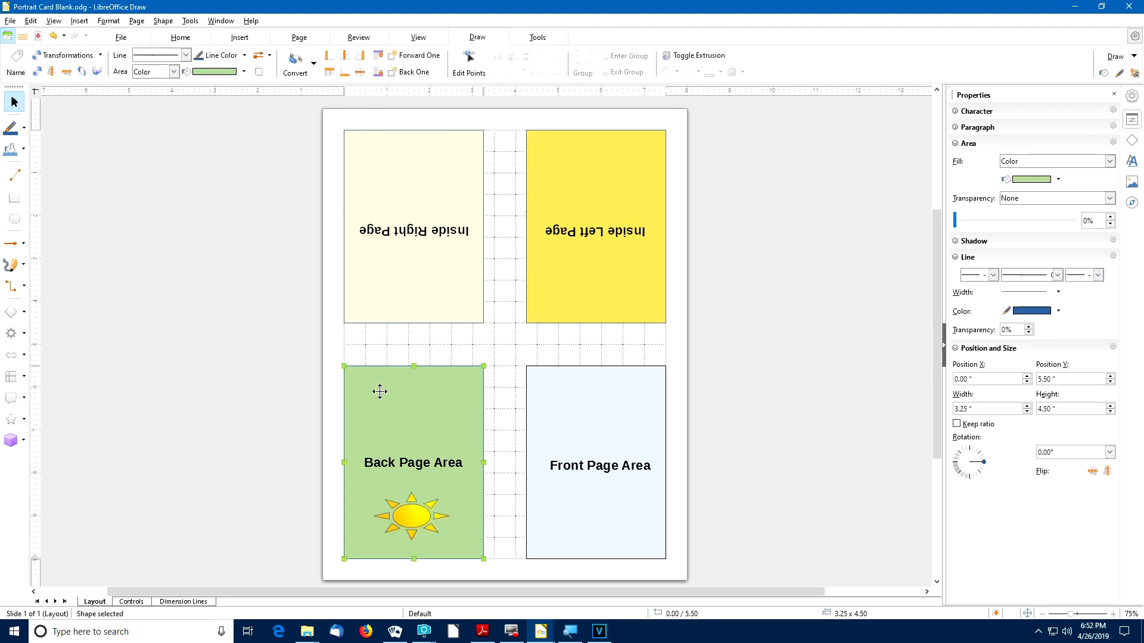
{"action": "key", "text": "Delete"}
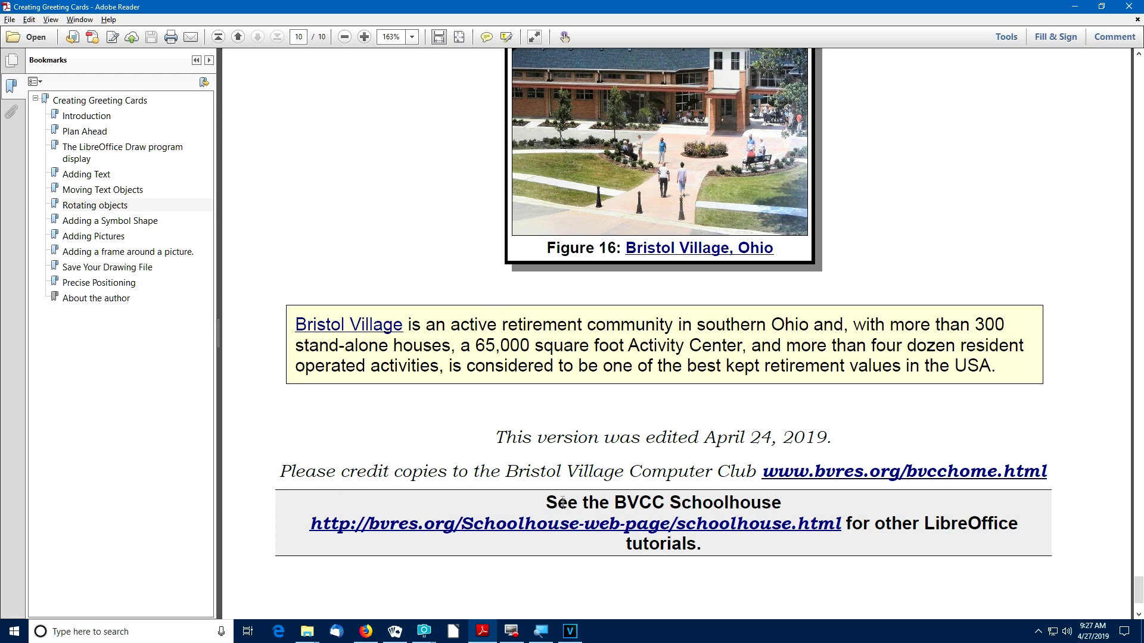
Follow the BVCC Schoolhouse link from the Creating Greeting Cards PDF and view the website's list of tutorials.
{"action": "left_click", "coordinate": [580, 527]}
{"action": "mouse_move", "coordinate": [469, 230]}
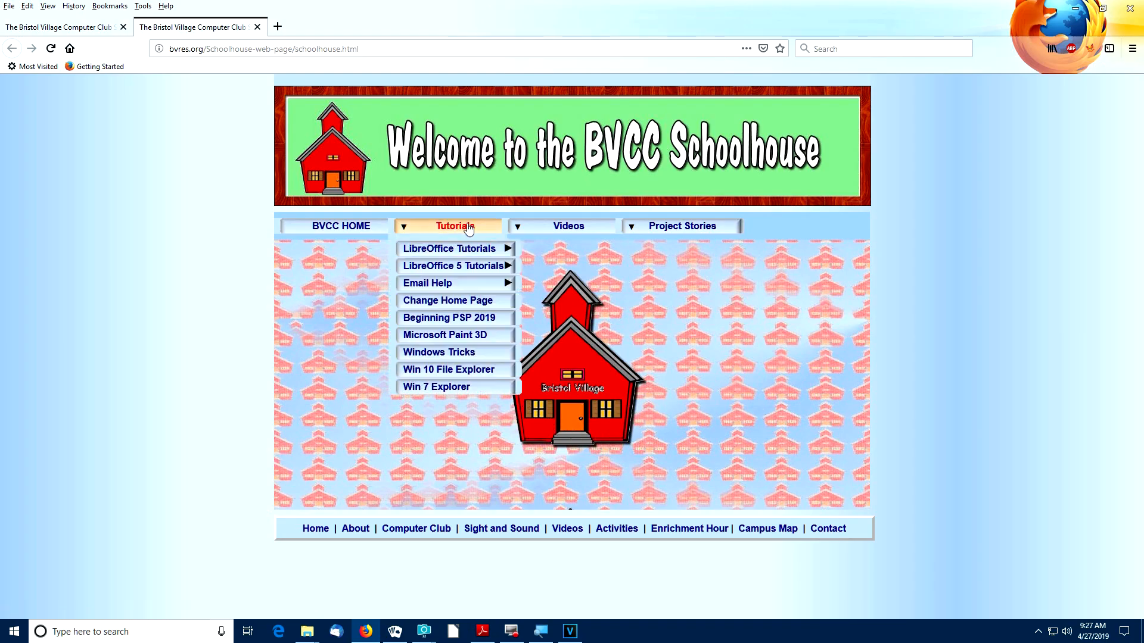